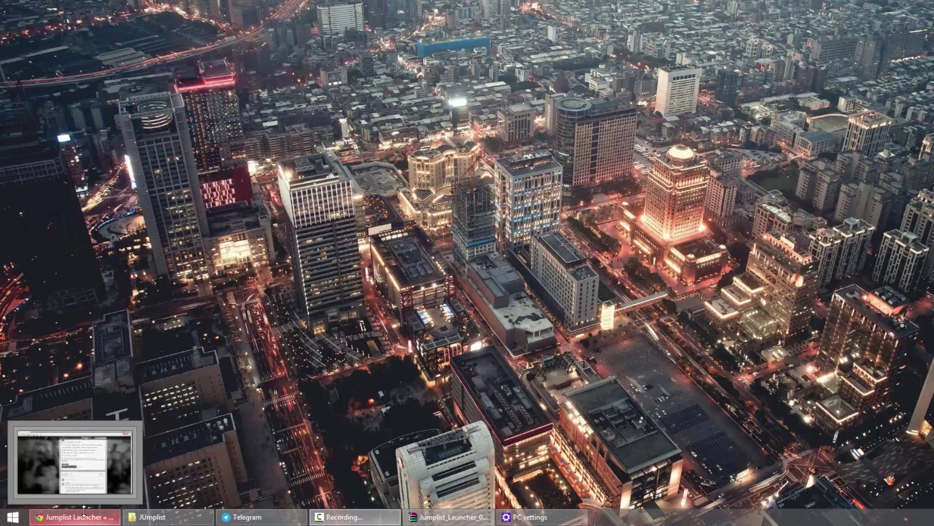
Compare Chrome's taskbar jump list with File Explorer's jump list of frequent folders
right_click(70, 517)
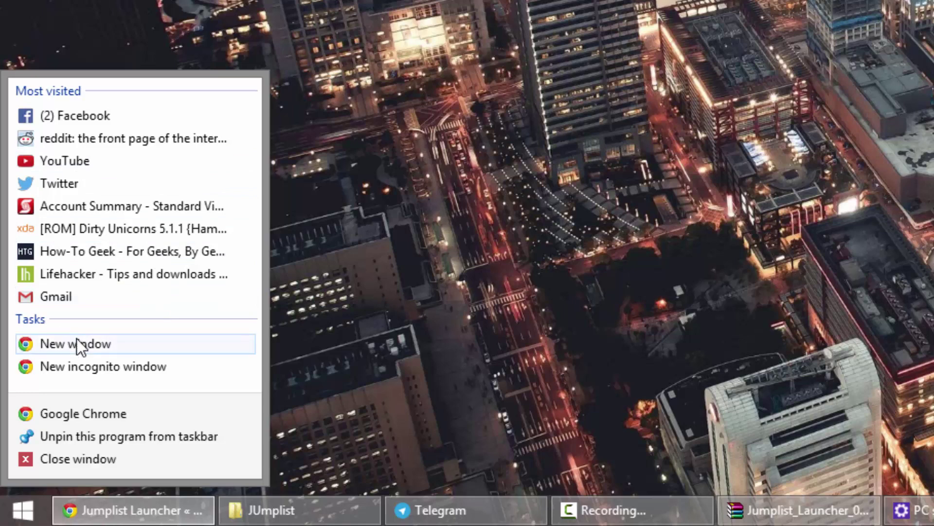
left_click(458, 261)
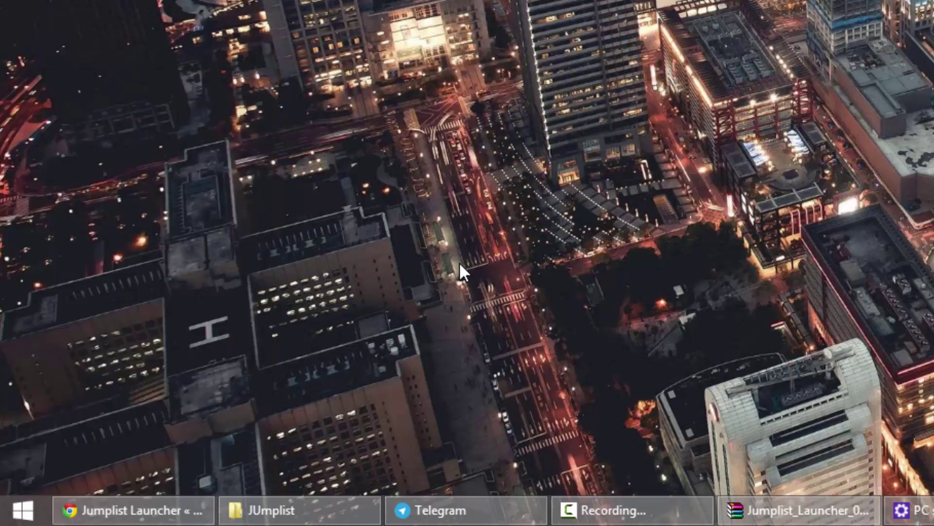
right_click(326, 506)
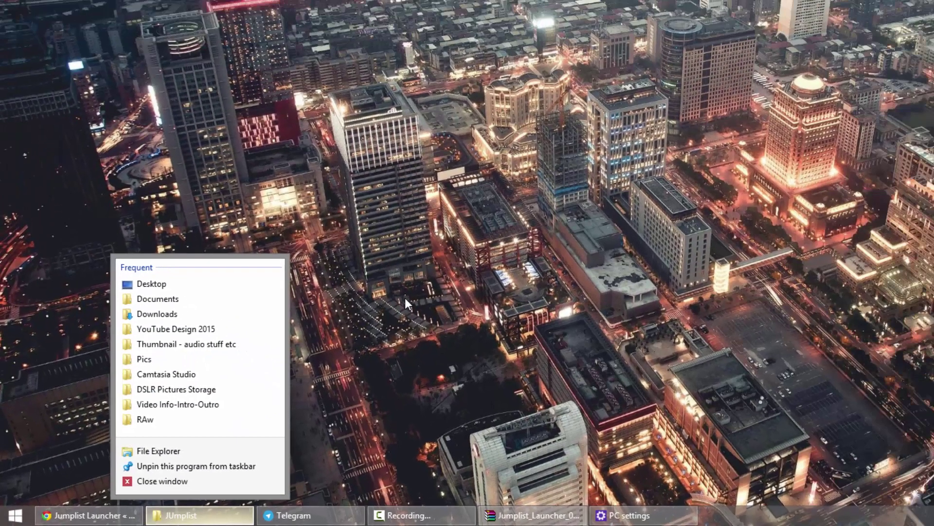
left_click(605, 196)
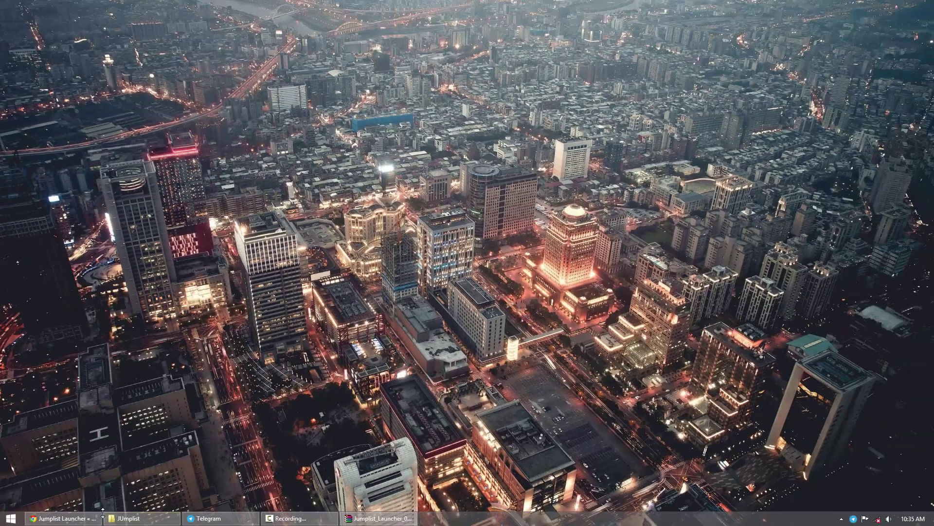
left_click(243, 431)
scroll(260, 260, "up", 20)
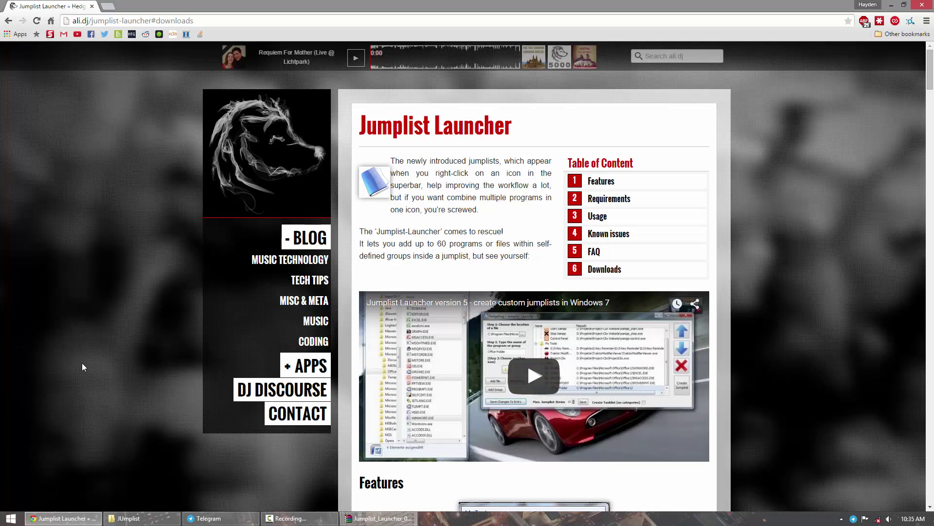
scroll(82, 363, "down", 4)
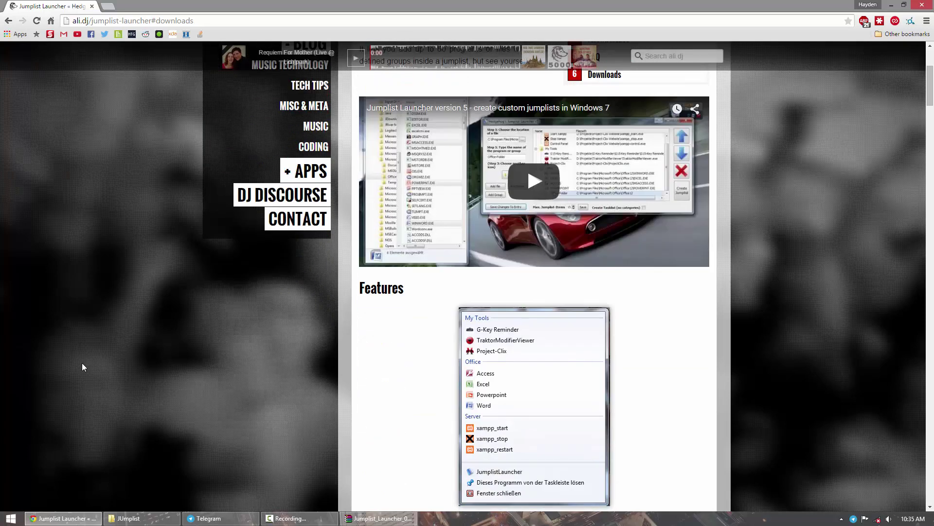
scroll(82, 363, "down", 15)
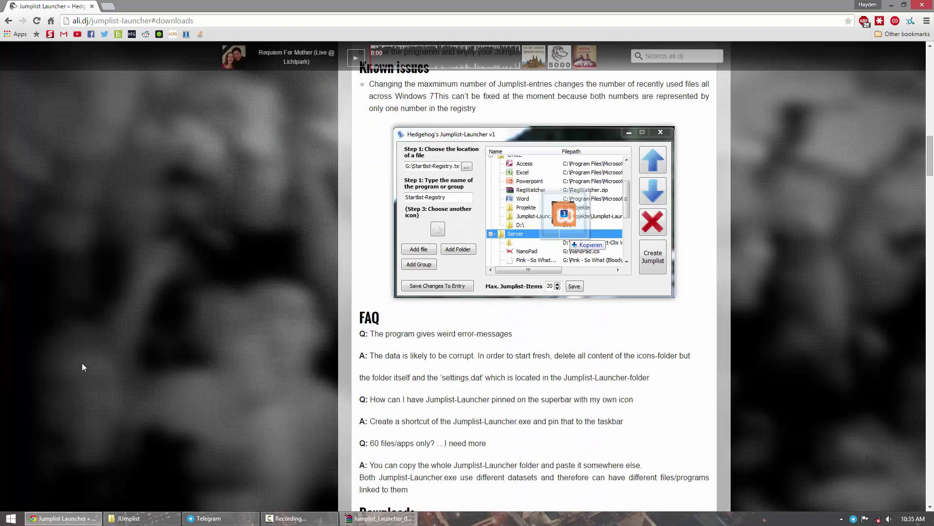
scroll(82, 366, "down", 5)
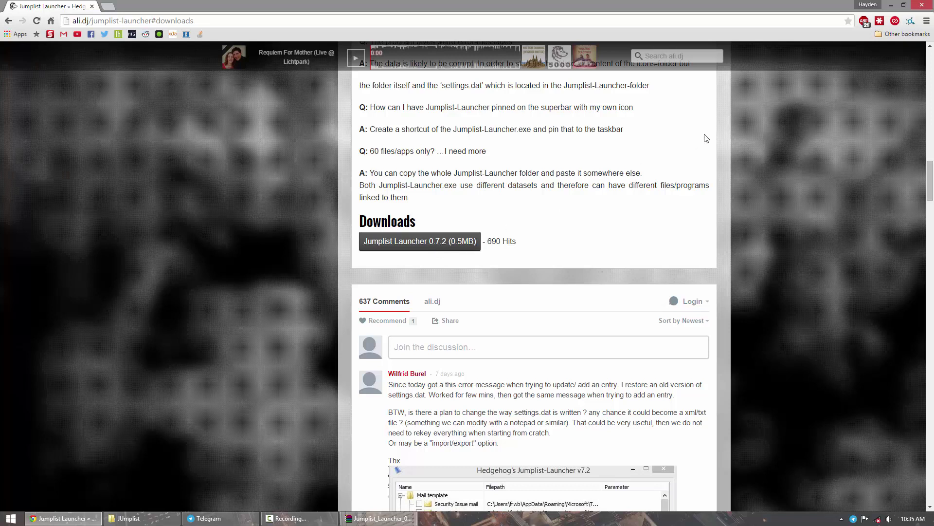
Place the Jumplist_Launcher_0.7.2.rar archive window beside the empty JUmplist folder window
left_click(897, 5)
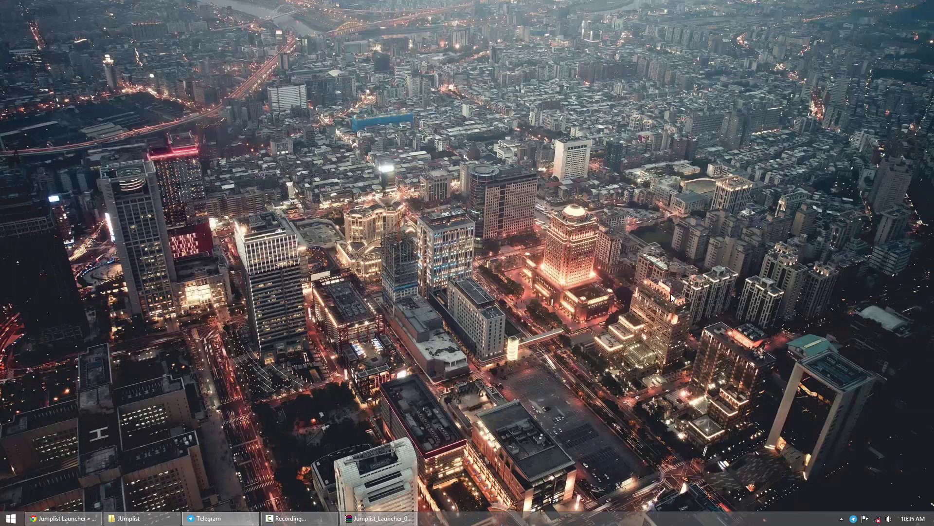
left_click(408, 521)
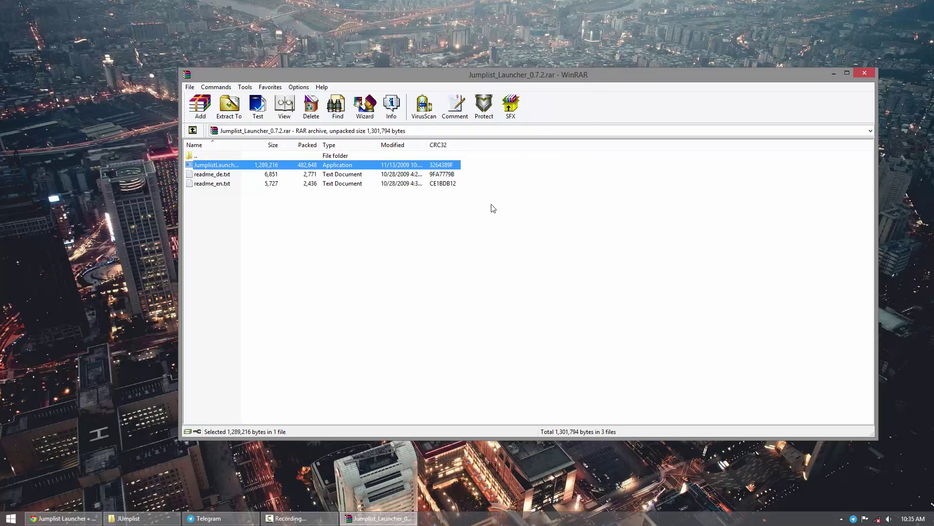
left_click_drag(554, 78, 858, 86)
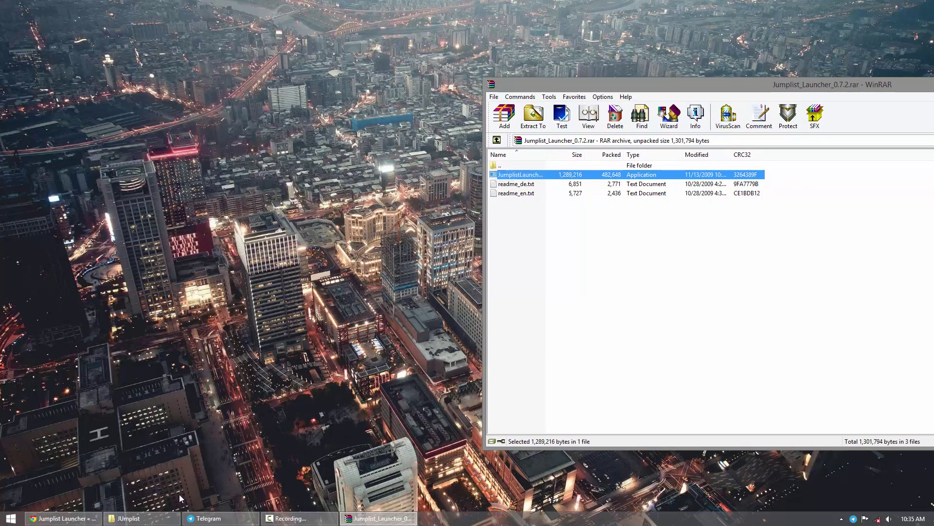
left_click(136, 518)
left_click_drag(363, 121, 344, 150)
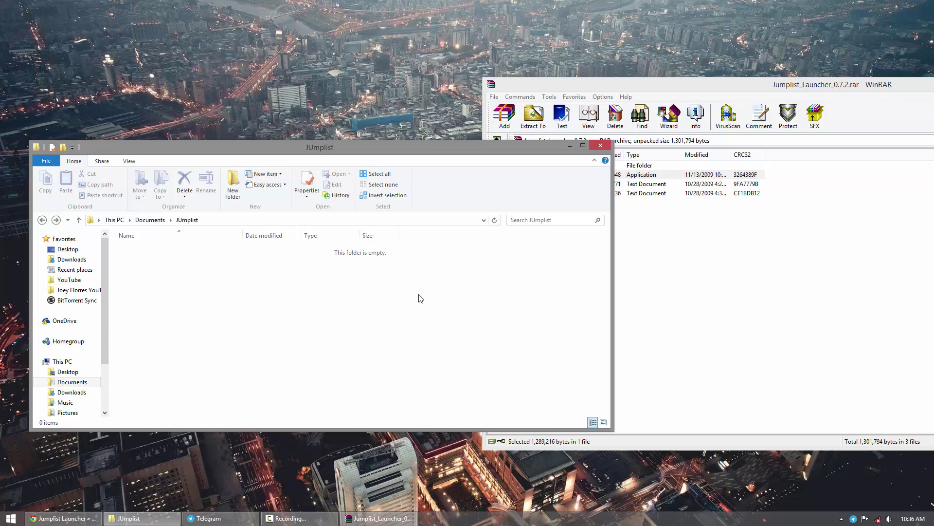
Copy JumplistLauncher.exe from the archive into the JUmplist folder, then minimize WinRAR
left_click(684, 310)
left_click(527, 176)
left_click_drag(527, 176, 277, 343)
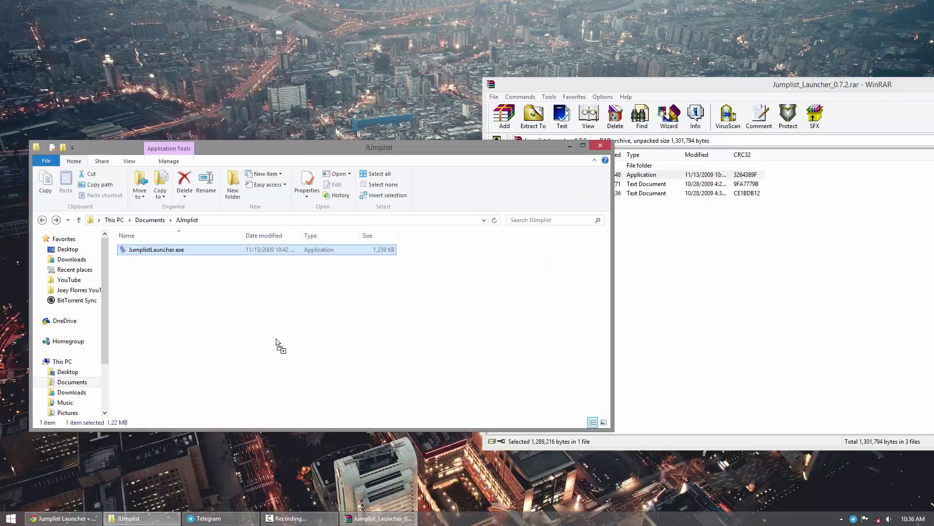
left_click_drag(764, 86, 464, 49)
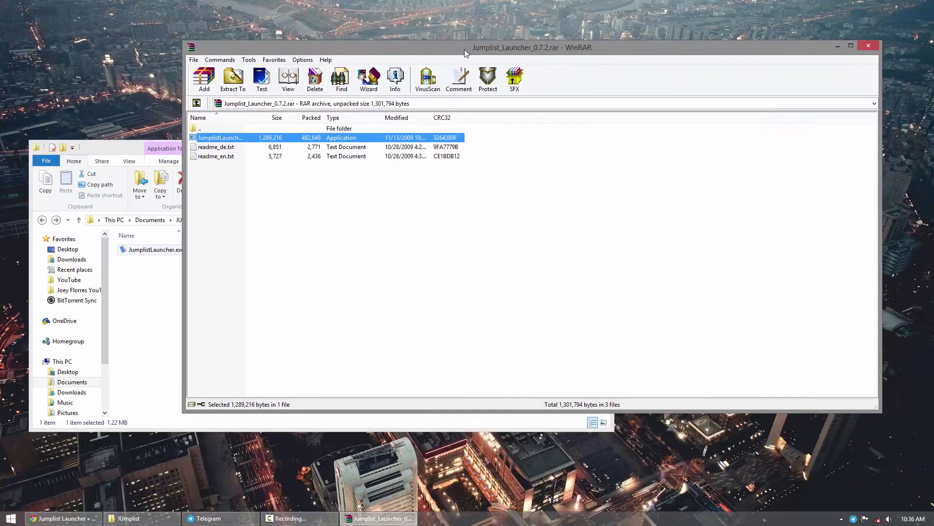
left_click(837, 47)
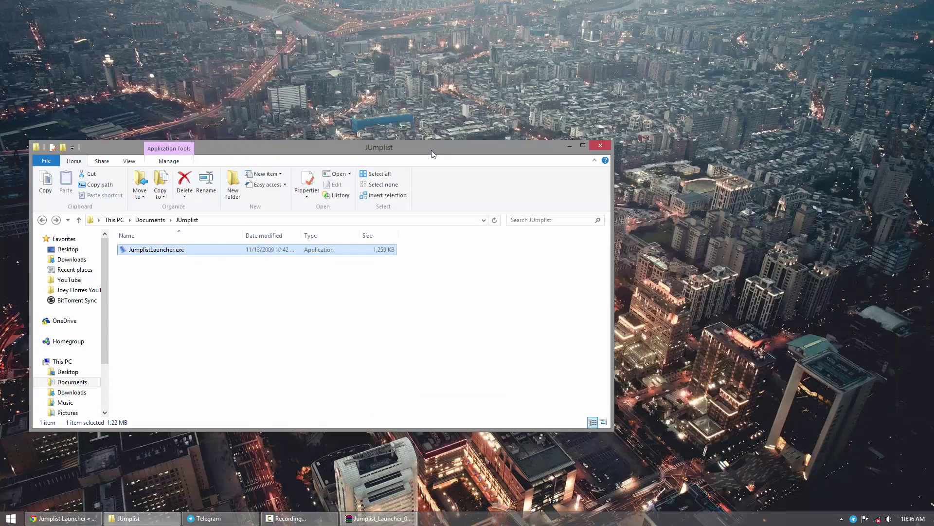
Launch JumplistLauncher.exe, letting it run past the SmartScreen warning
left_click_drag(431, 150, 629, 133)
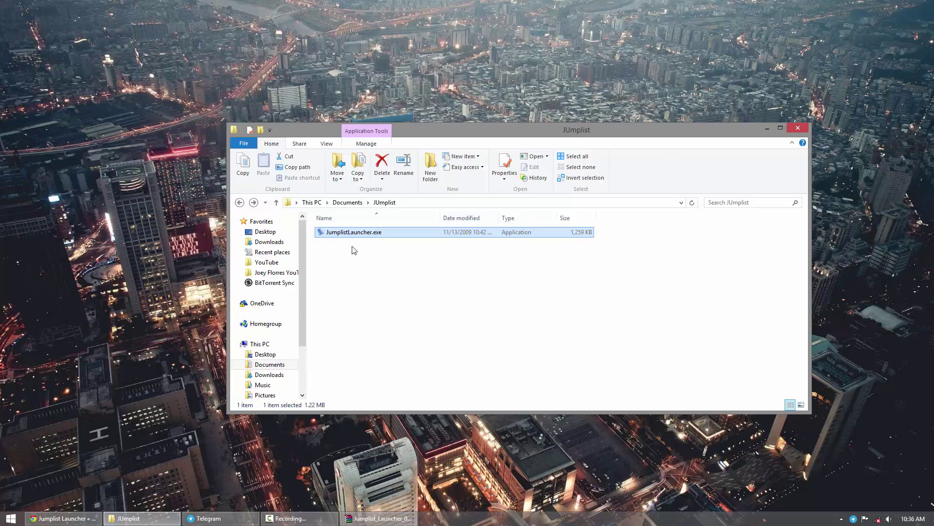
double_click(355, 233)
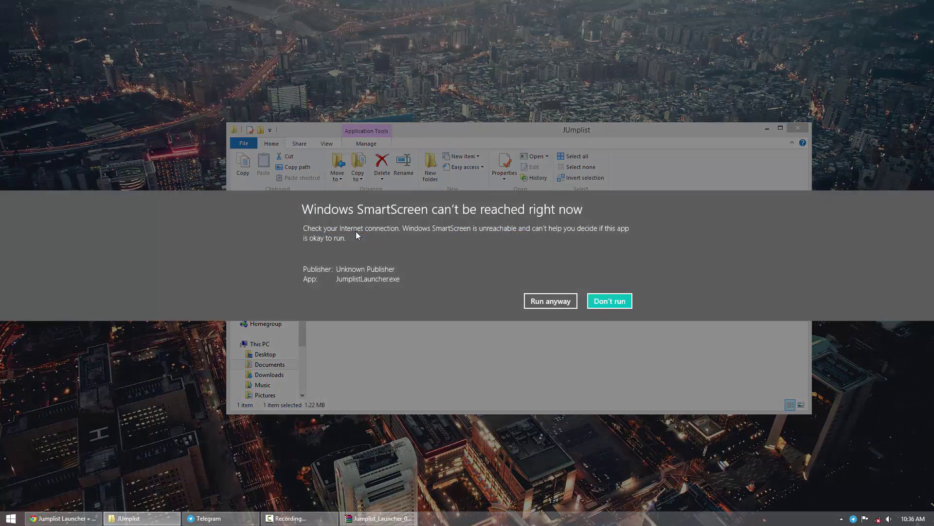
left_click(563, 296)
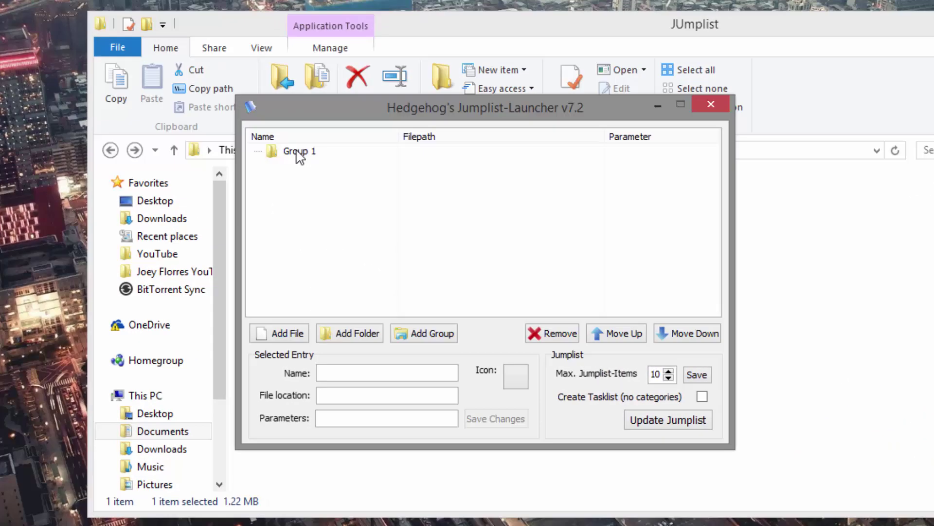
Rename the default group from Group 1 to Programs
left_click(298, 153)
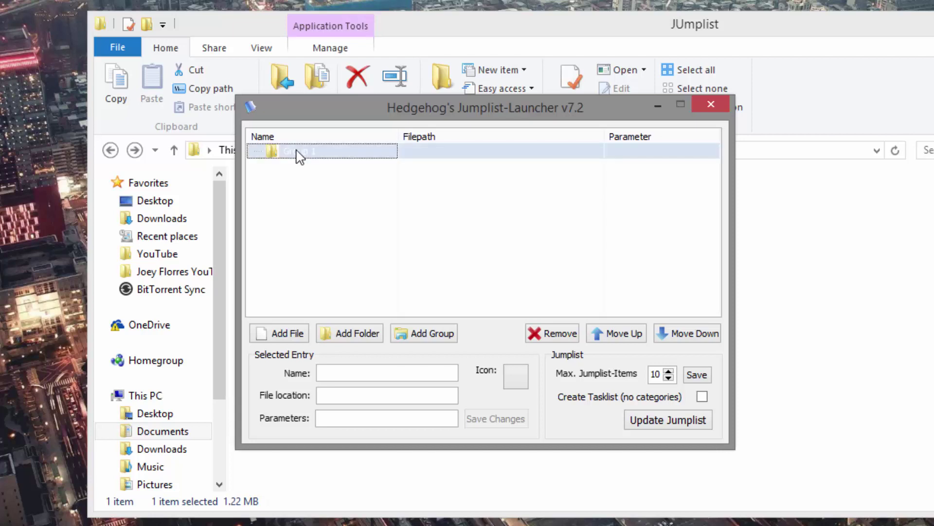
left_click(297, 151)
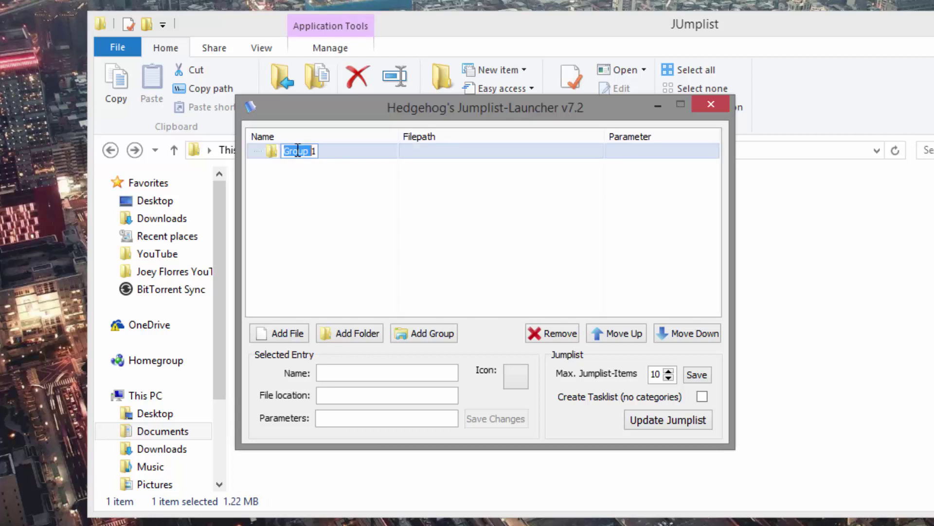
left_click(298, 151)
double_click(298, 151)
key("BackSpace")
type("Programs")
key("Return")
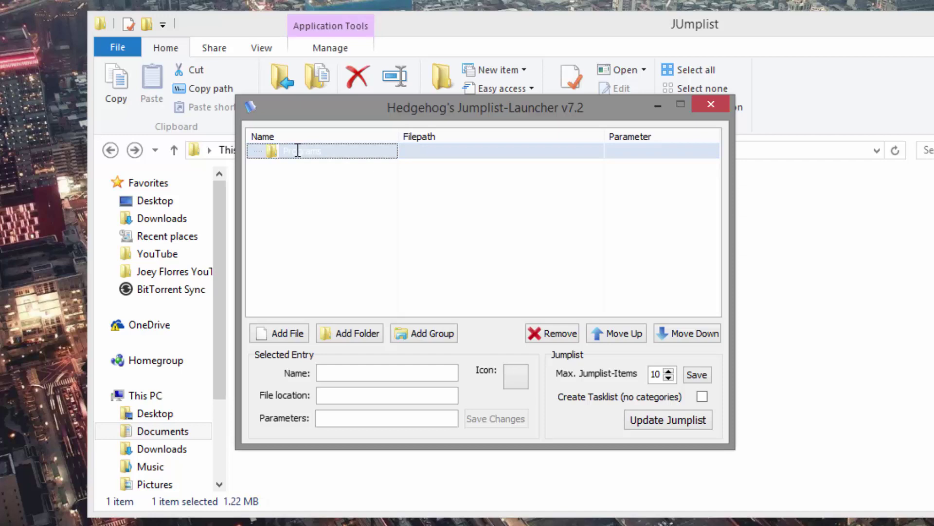
Add the Chrome, BitTorrent Sync and Titanfall desktop shortcuts as Programs entries
left_click(290, 333)
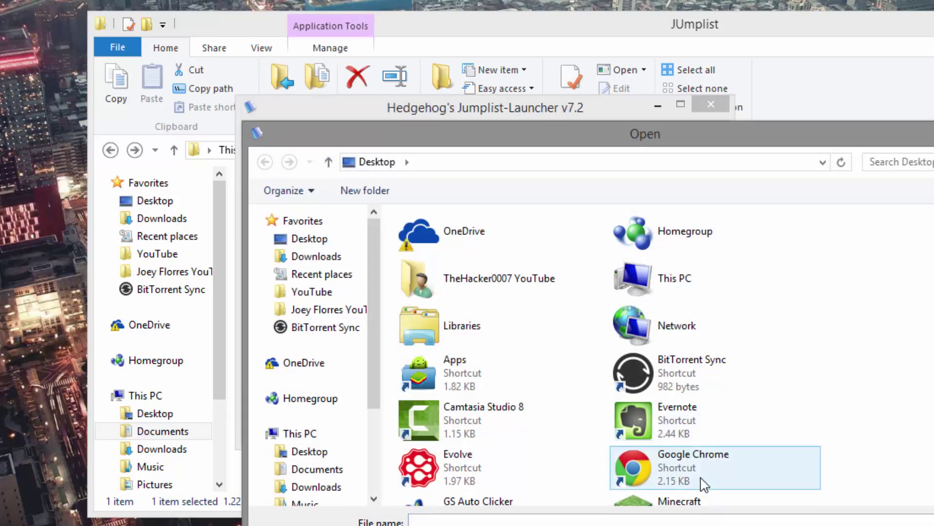
left_click(703, 483)
key("Return")
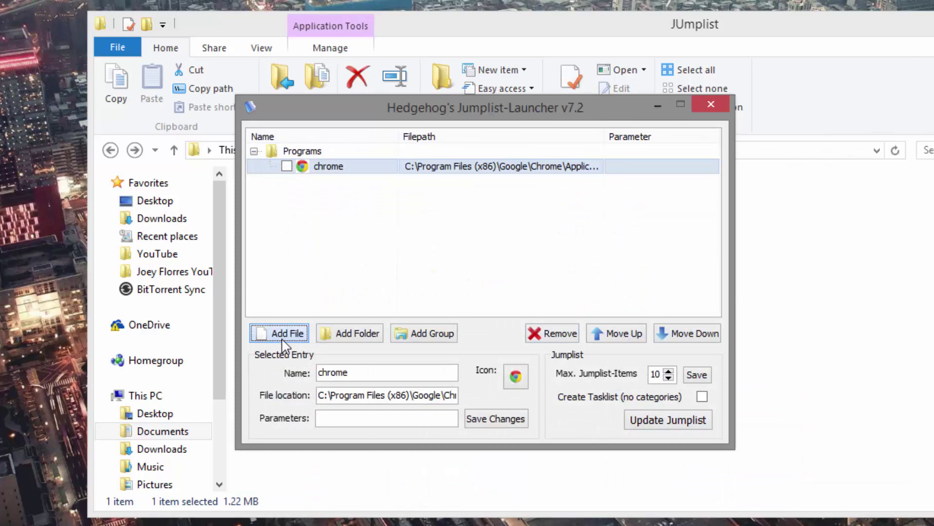
left_click(287, 334)
left_click(757, 365)
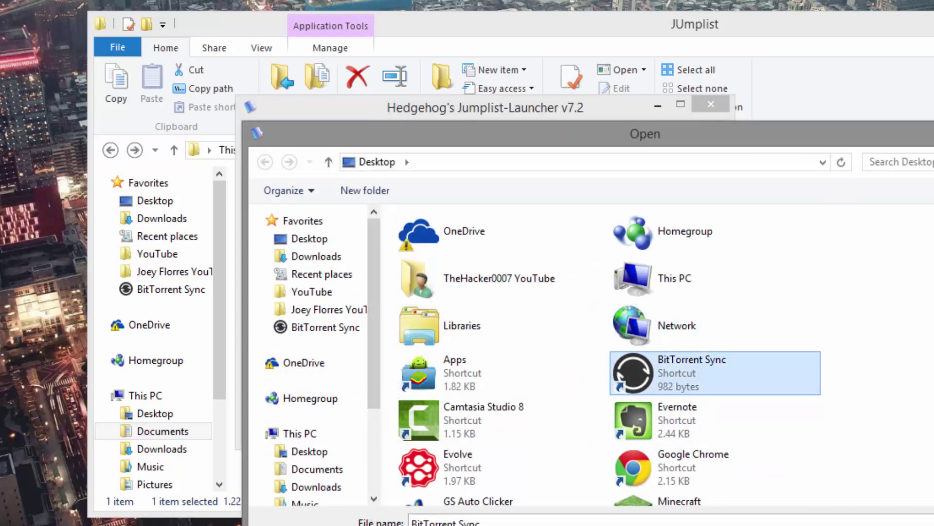
key("Return")
left_click(298, 334)
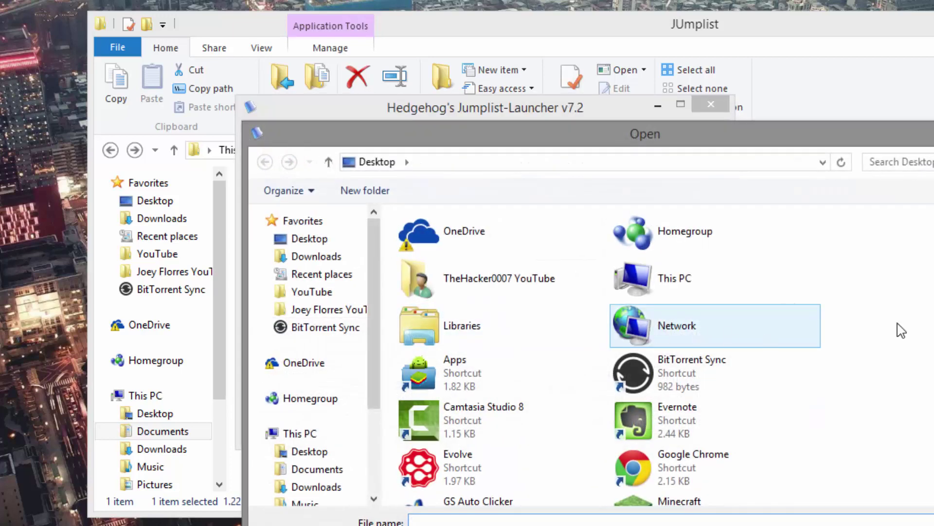
scroll(817, 370, "down", 6)
left_click(694, 358)
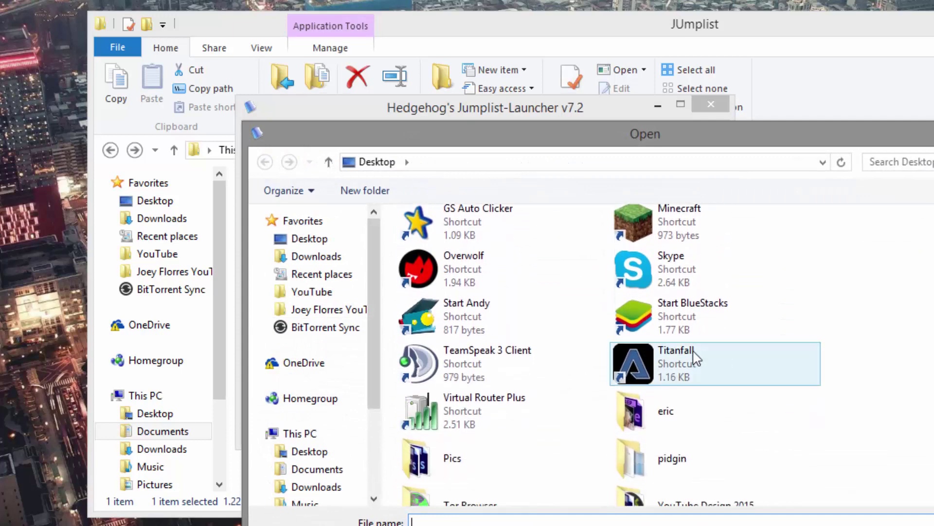
key("Return")
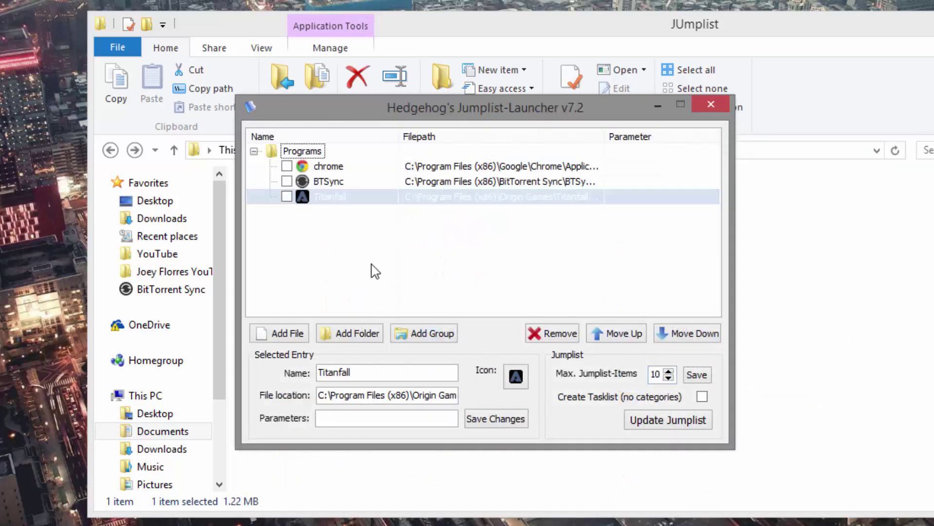
Move BTSync above chrome, then back below it
left_click(518, 182)
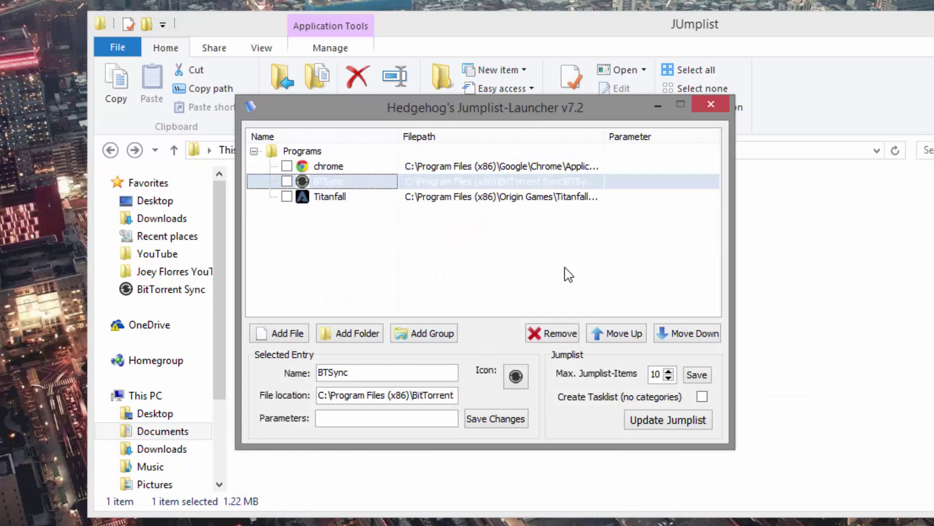
left_click(605, 336)
left_click(705, 336)
Change the chrome entry's name to 'Chrome' and save the change
left_click(318, 166)
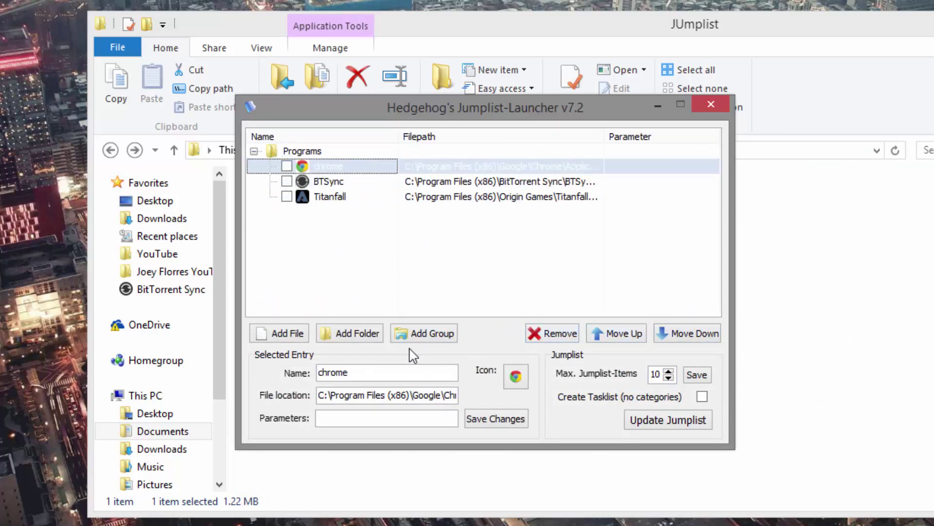
left_click_drag(330, 372, 323, 372)
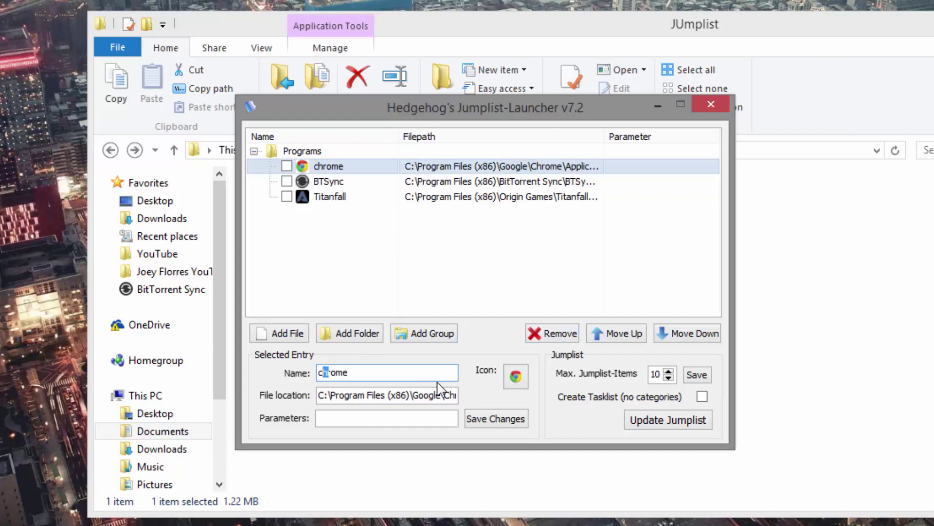
type("C")
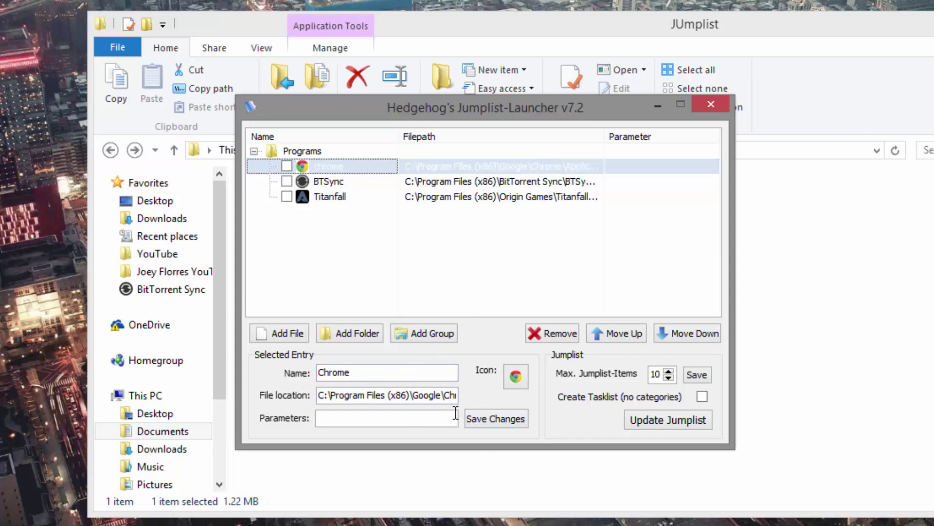
left_click(482, 418)
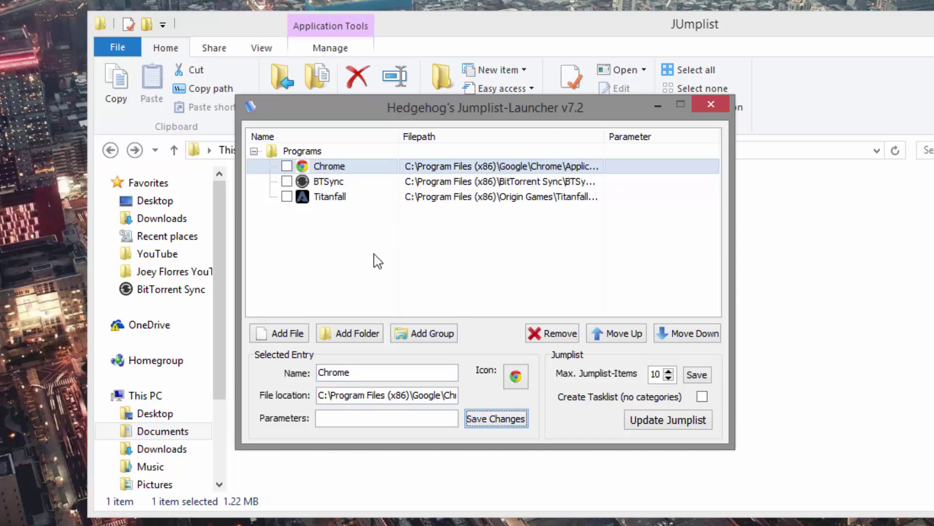
Open the Chrome entry's icon chooser and cancel without changing the icon
left_click(49, 387)
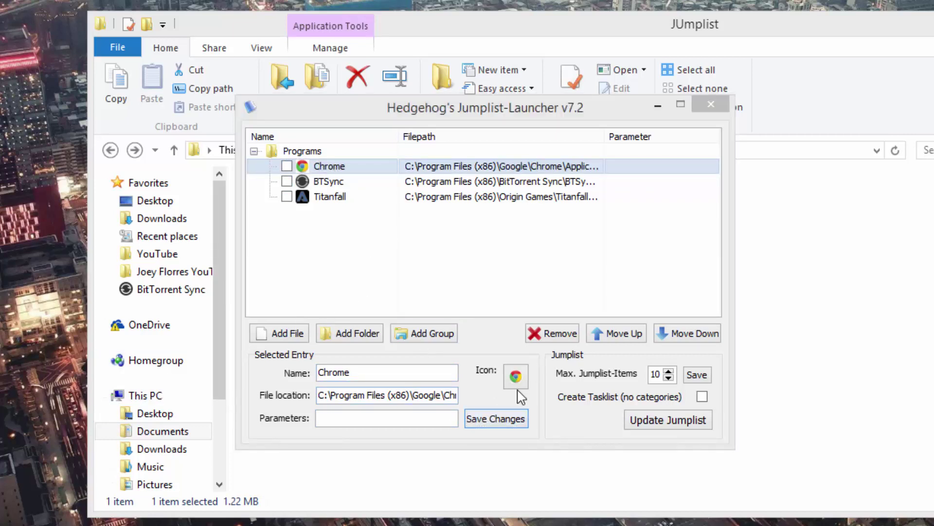
left_click(525, 375)
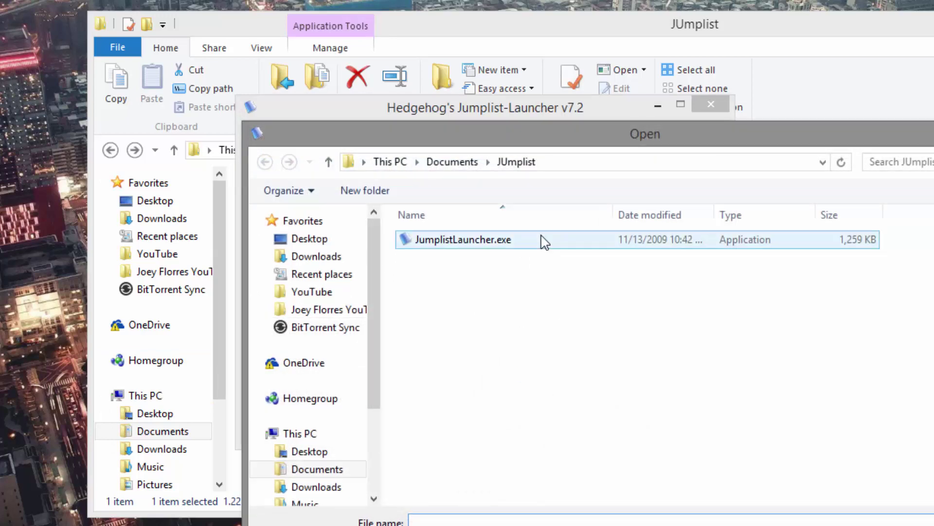
key("Escape")
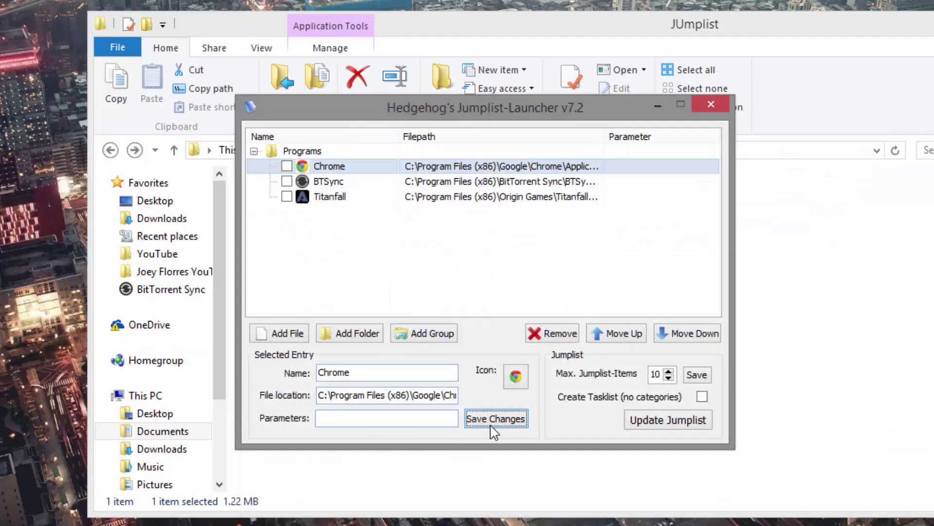
left_click(484, 292)
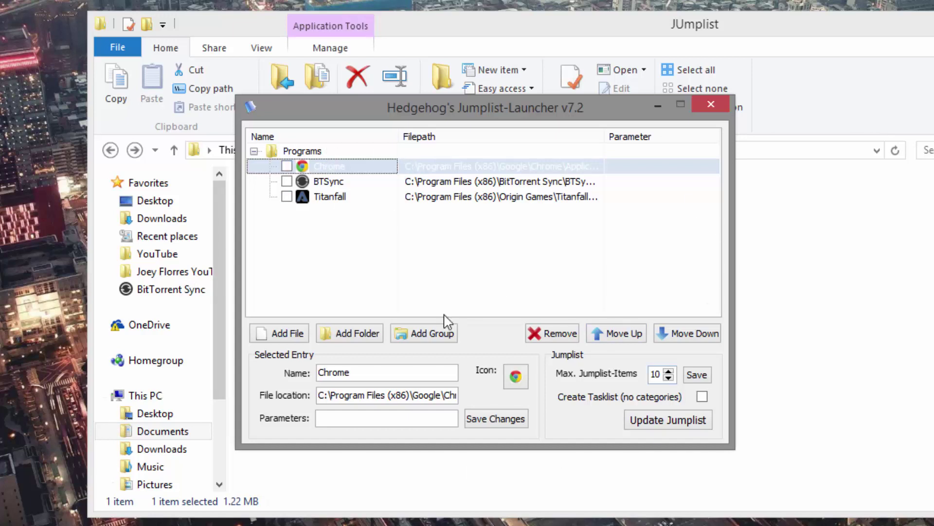
Add a new group and name it 'Example'
left_click(433, 334)
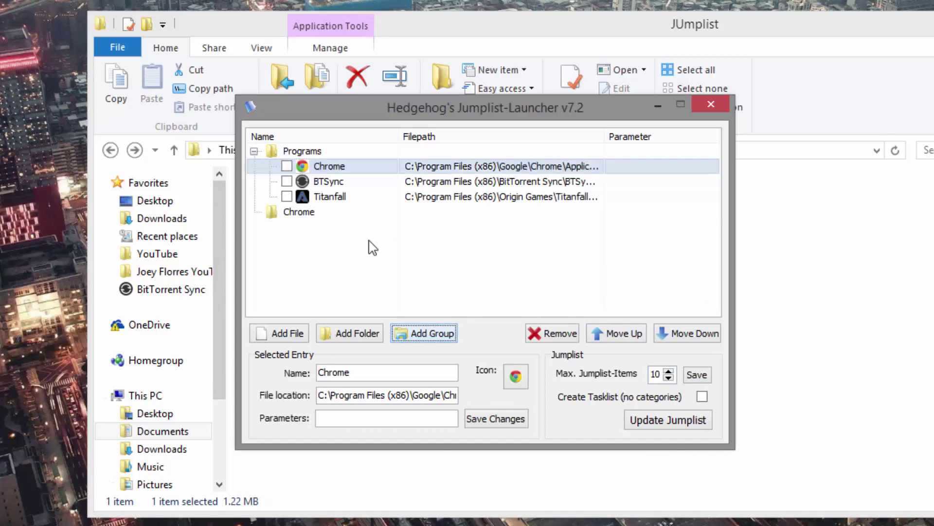
left_click(302, 214)
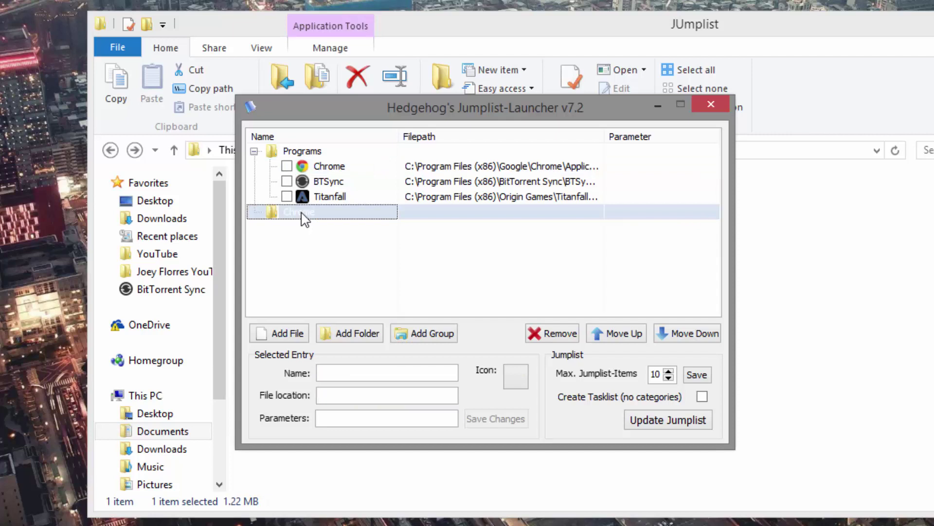
left_click(298, 212)
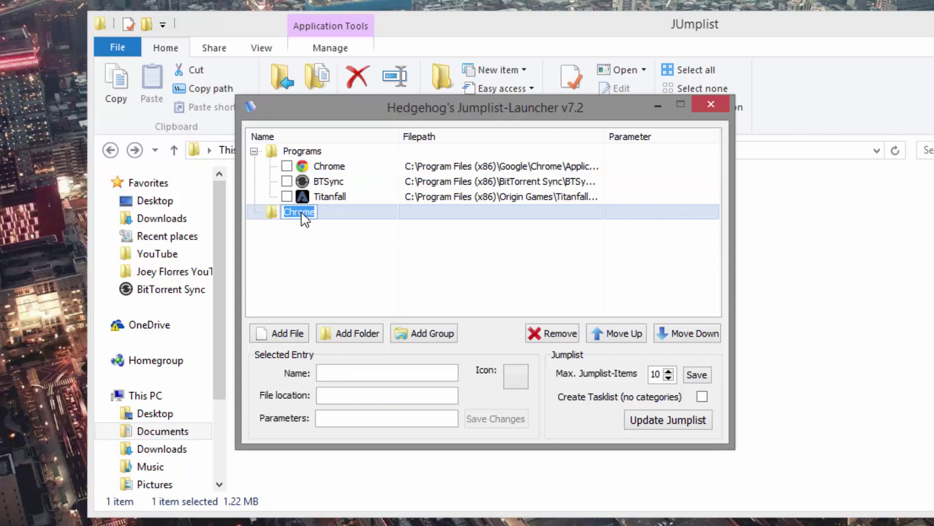
type("Example")
key("Return")
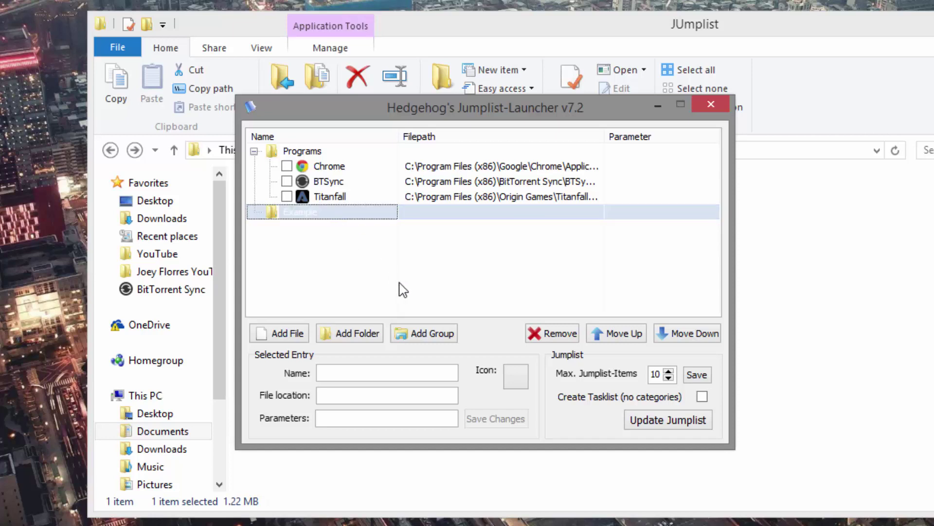
Add the Documents\JUmplist folder as an entry in the Example group
left_click(371, 331)
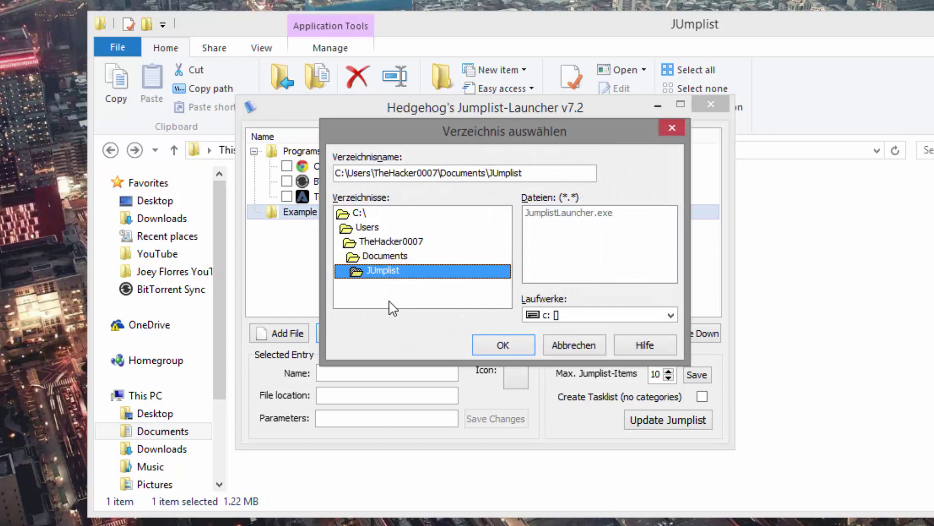
left_click(390, 256)
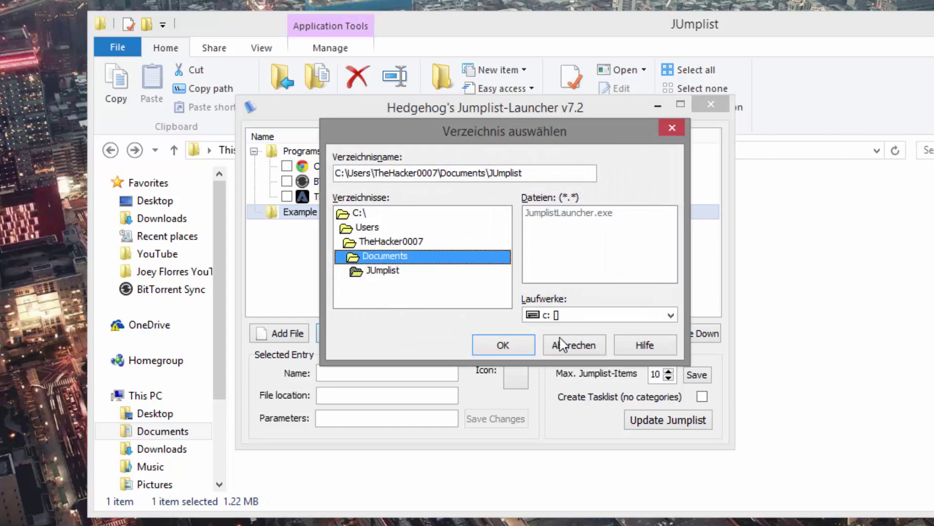
left_click(518, 352)
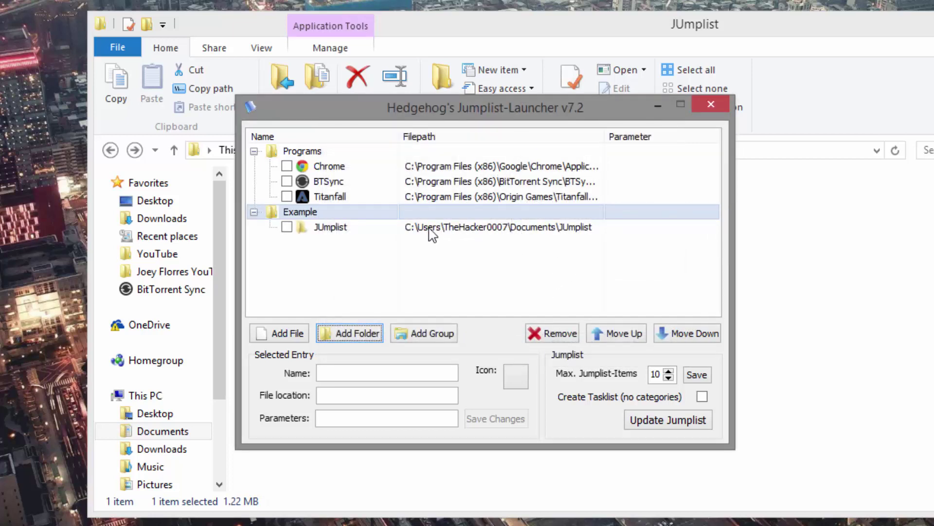
left_click(452, 226)
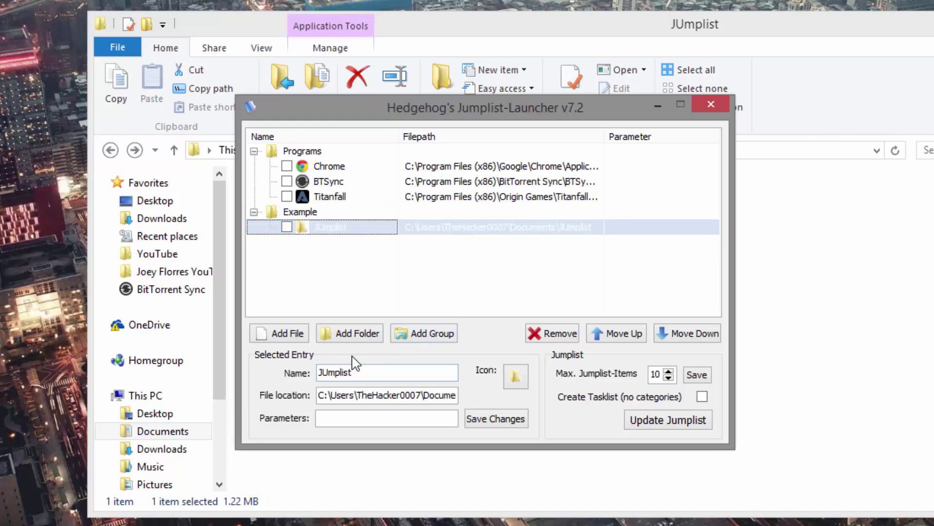
left_click_drag(726, 25, 550, 149)
left_click(570, 119)
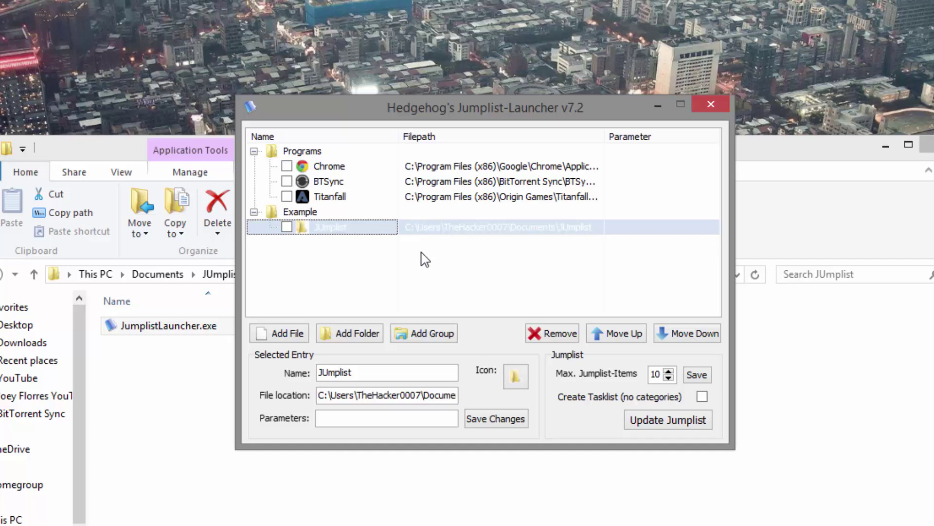
Run Update Jumplist to push Programs and Example to the taskbar, then close the launcher
left_click(679, 426)
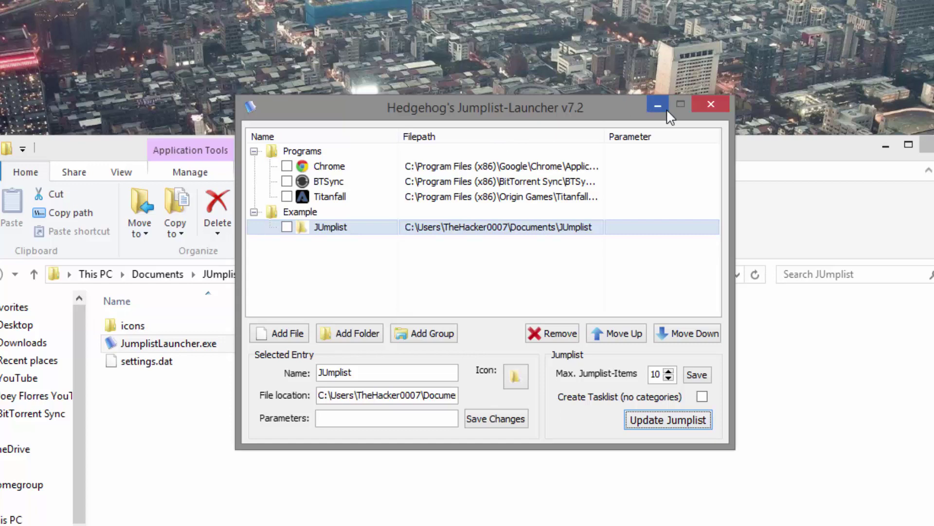
left_click(711, 105)
Look at the saved .ico files in the icons folder, then return to JUmplist
left_click_drag(706, 146, 727, 28)
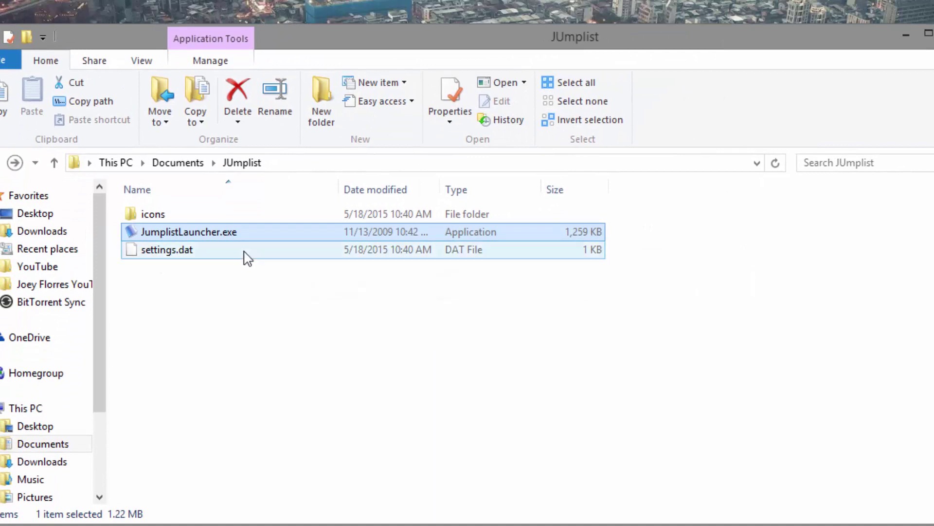
double_click(231, 216)
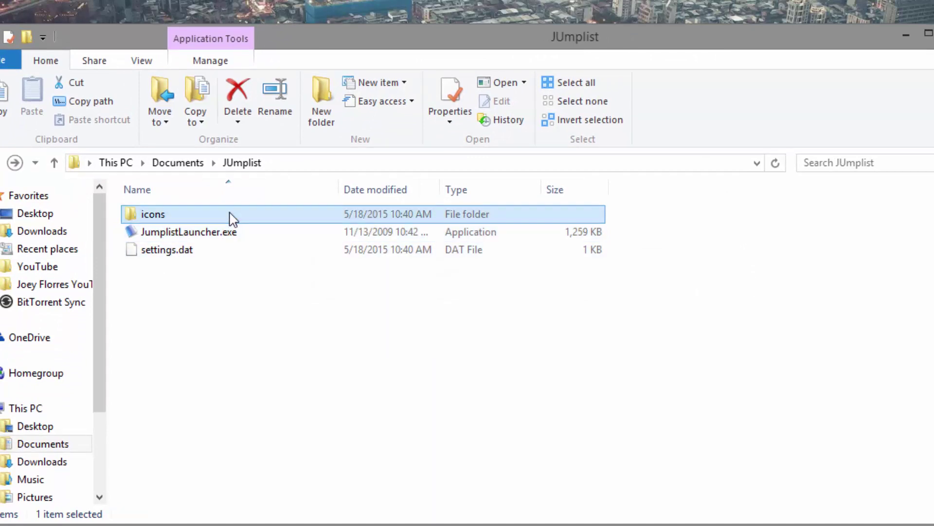
left_click(3, 174)
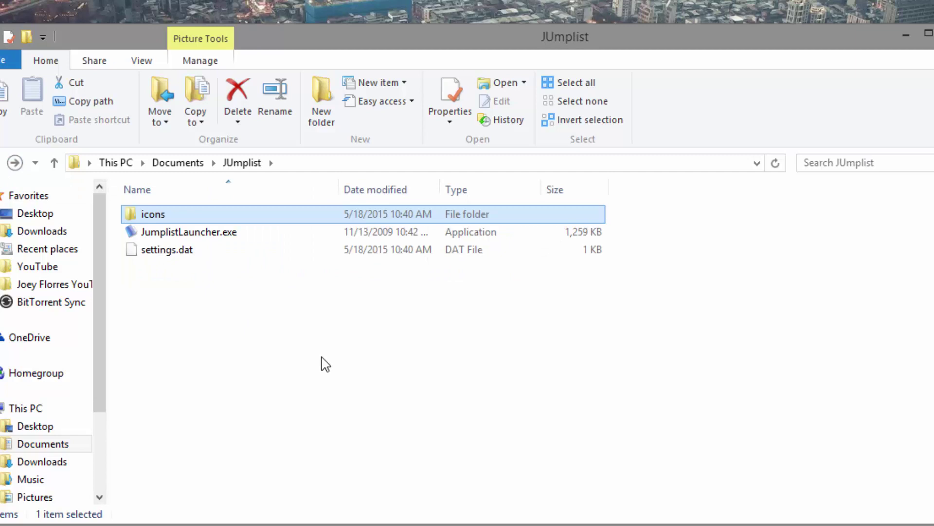
Pin JumplistLauncher.exe to the taskbar, launch Chrome from its jump list, then close Chrome
right_click(206, 240)
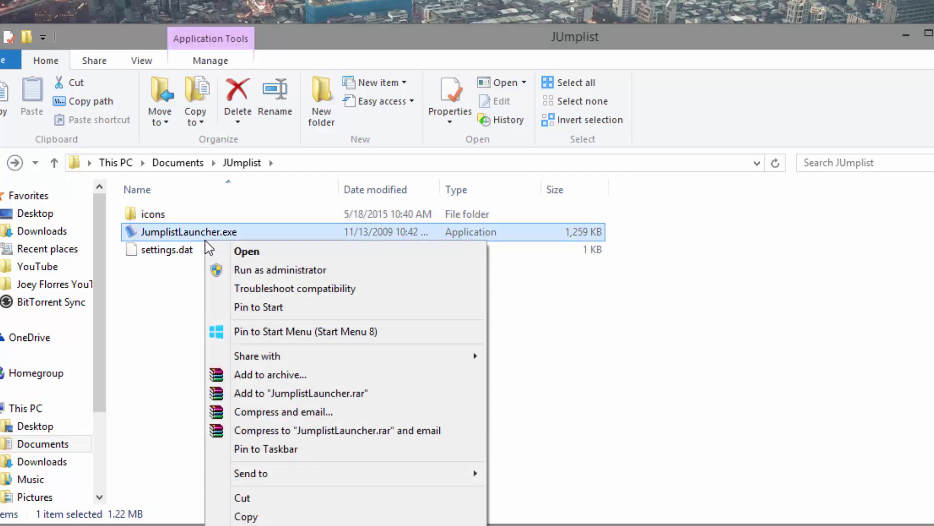
left_click(289, 449)
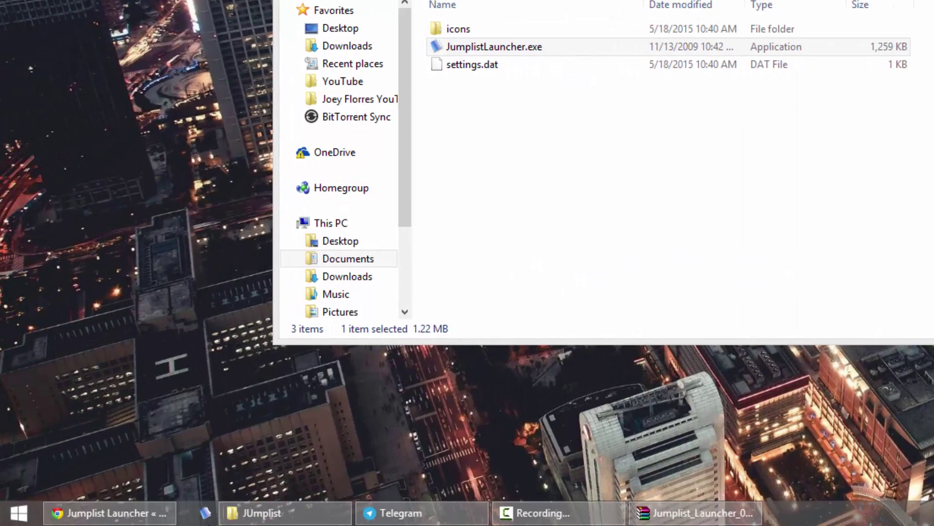
right_click(205, 513)
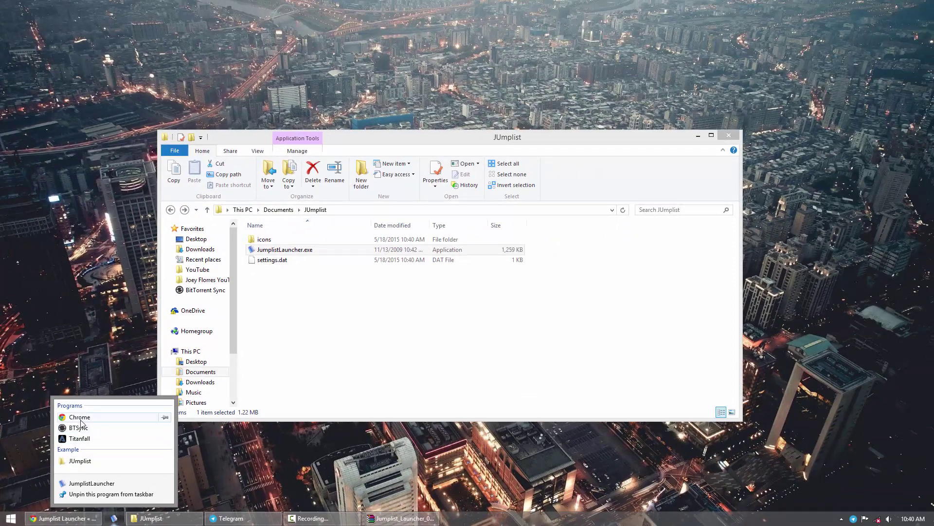
left_click(80, 421)
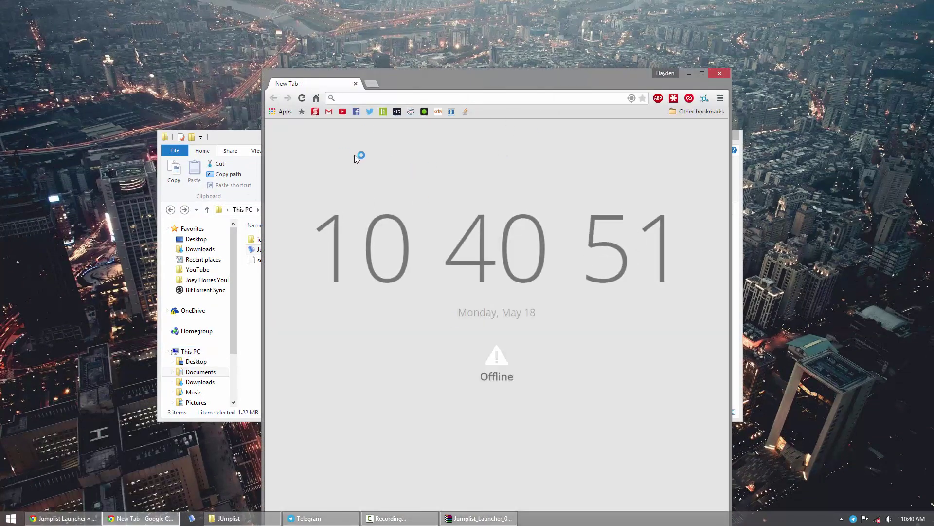
left_click(723, 73)
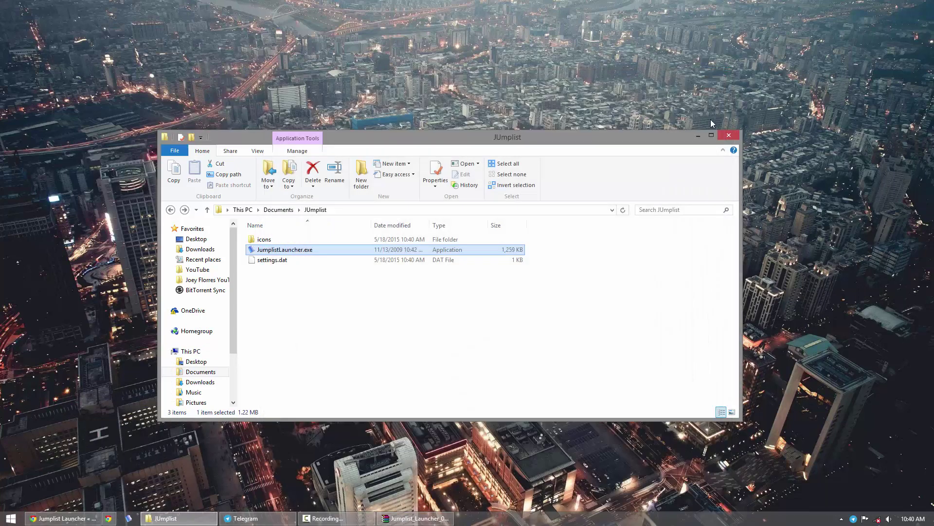
left_click(459, 356)
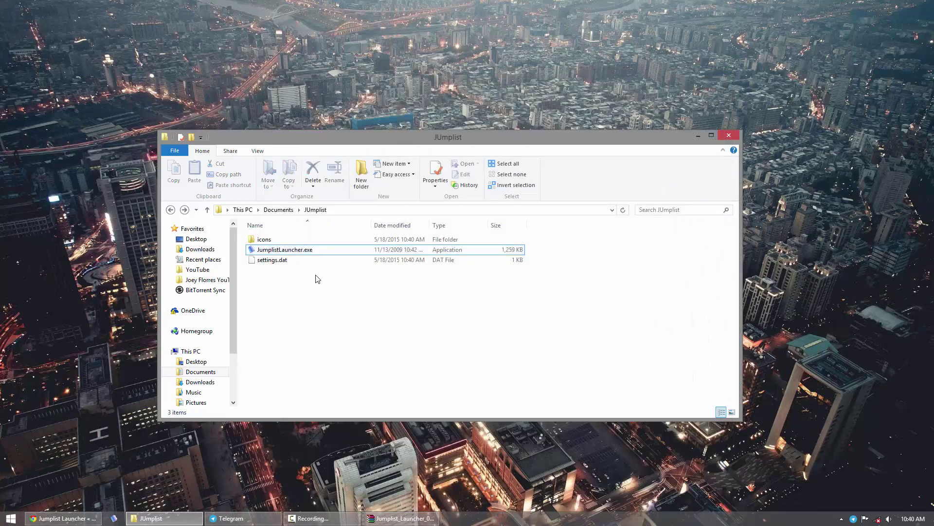
Remove Titanfall from the Programs group and check the taskbar jump list shows Chrome, BTSync, JUmplist
double_click(302, 250)
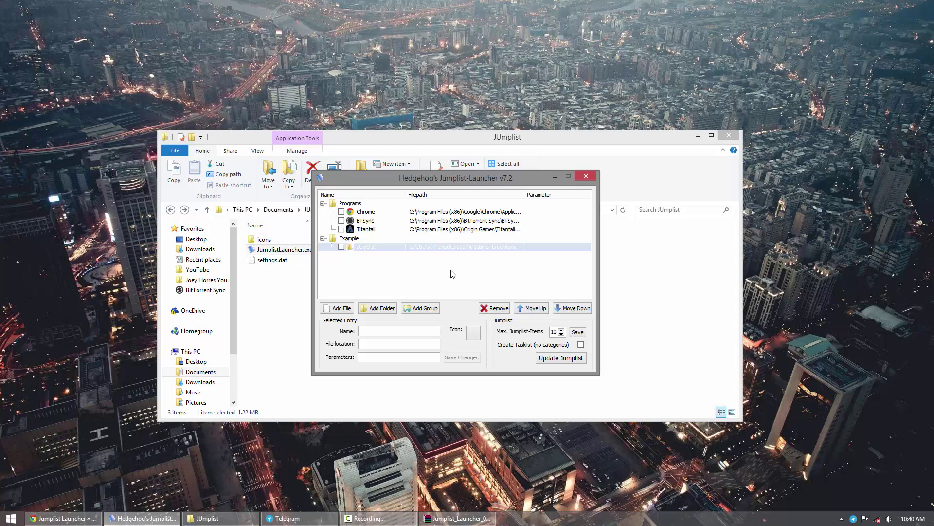
left_click(428, 230)
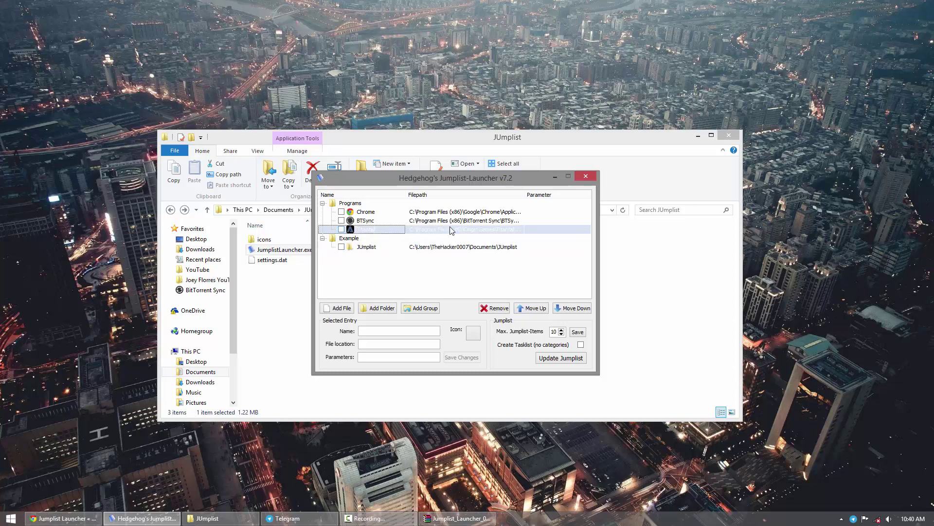
left_click(493, 309)
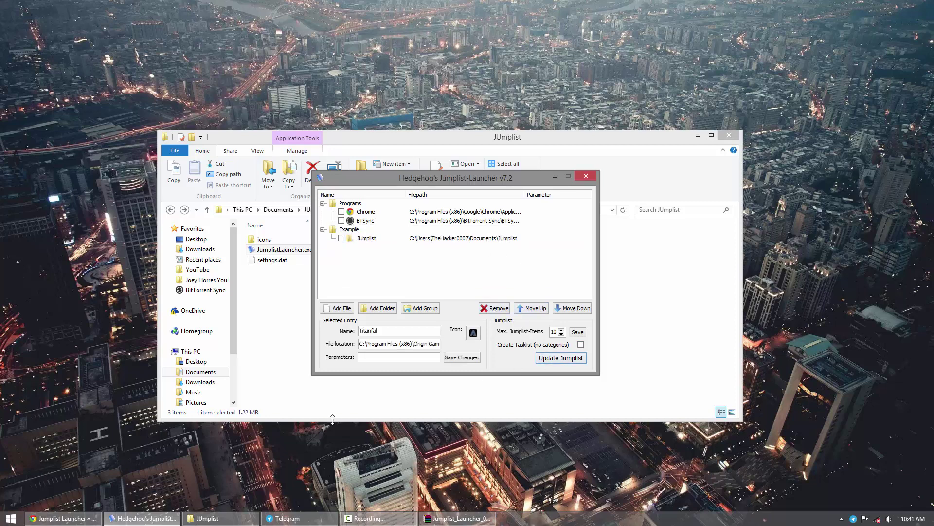
right_click(144, 520)
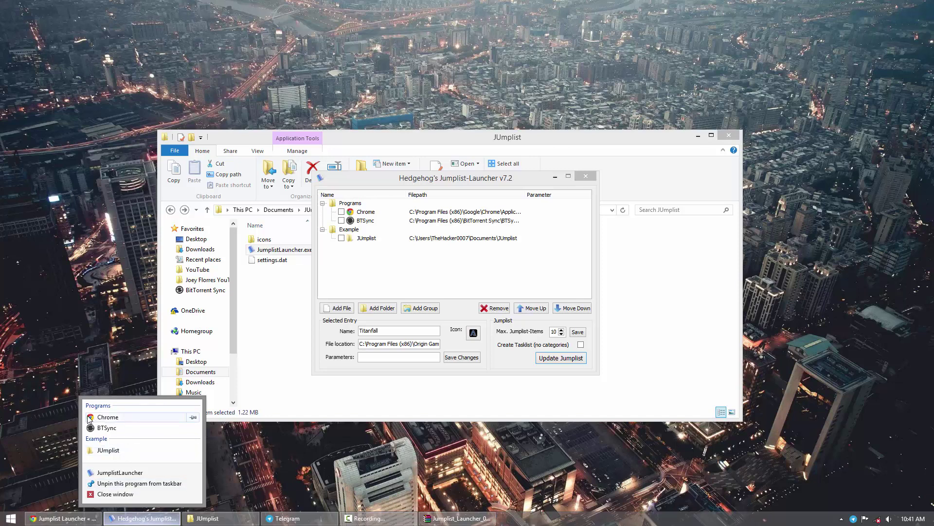
left_click(354, 415)
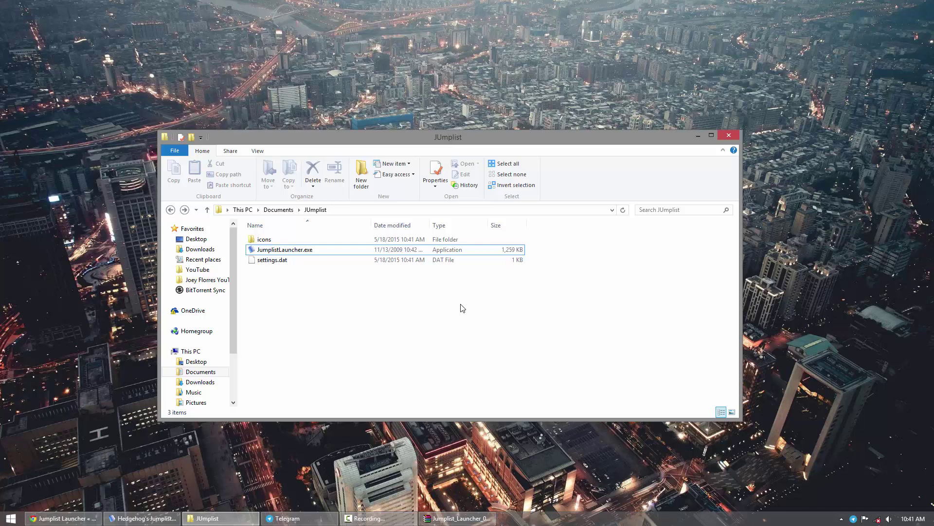
Make a JumplistLauncher.exe shortcut and give it the yellow folder icon from %SystemRoot%\system32\SHELL32.dll
right_click(282, 253)
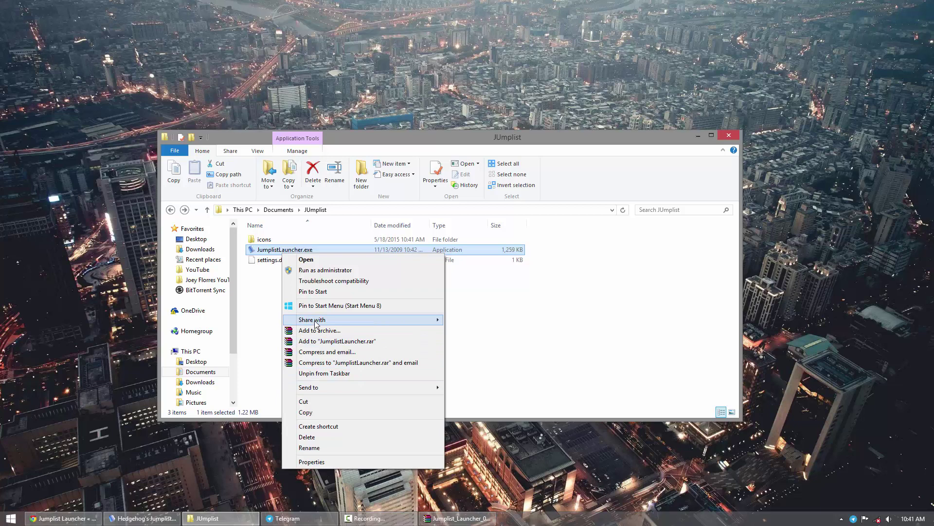
left_click(315, 426)
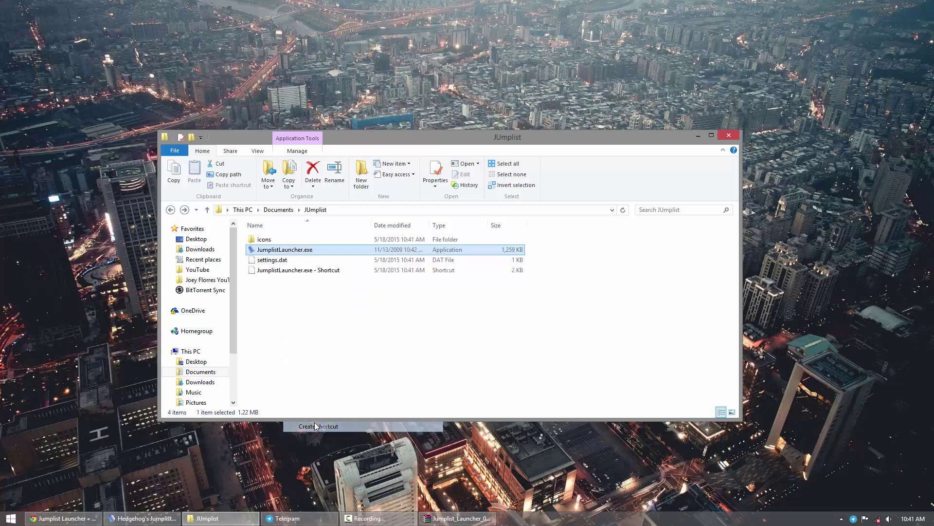
right_click(297, 261)
left_click(326, 467)
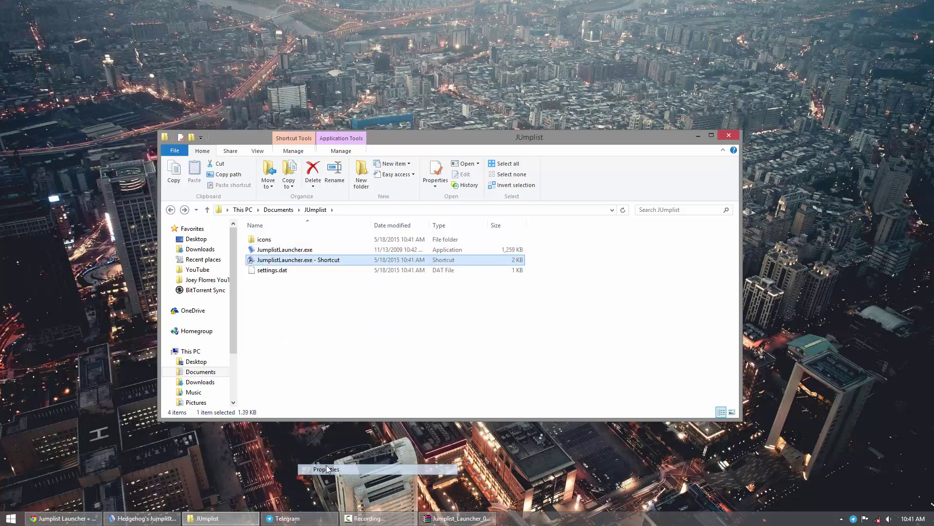
left_click(383, 428)
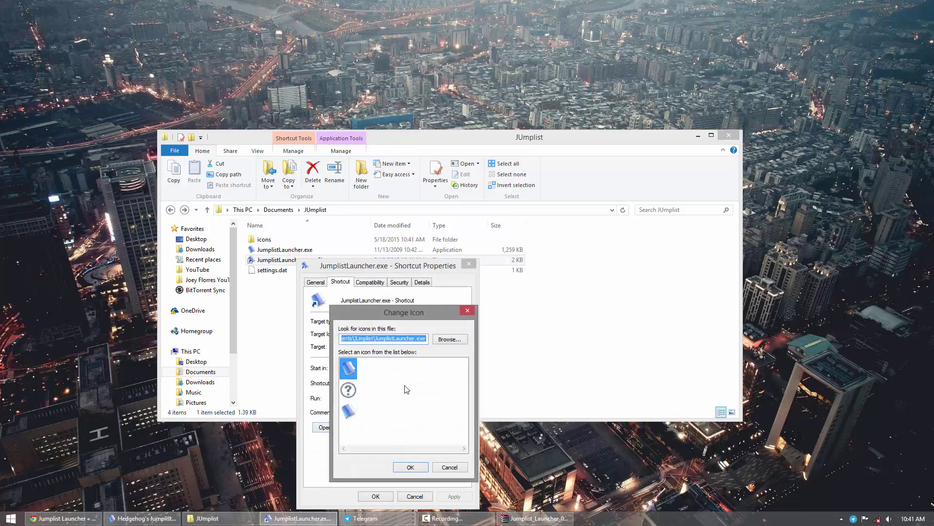
key("BackSpace")
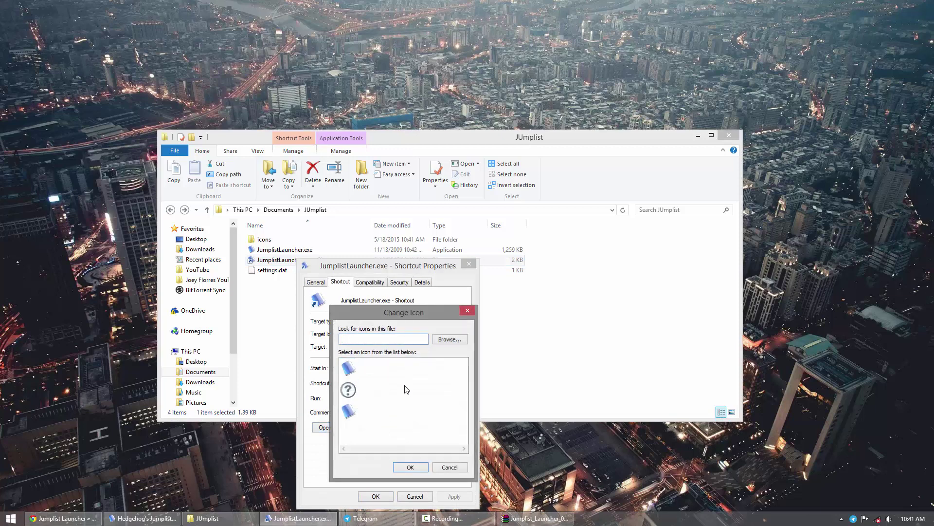
key("Return")
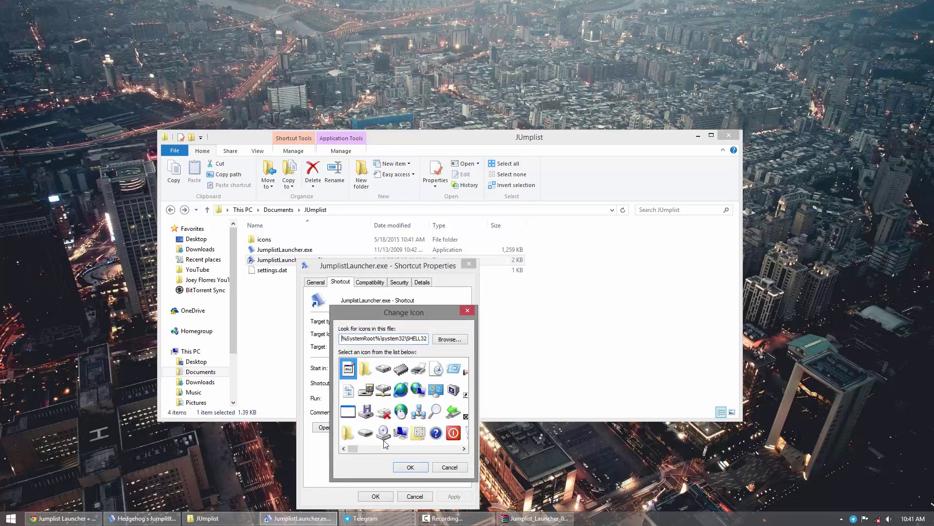
mouse_move(356, 447)
left_mouse_down()
mouse_move(373, 448)
mouse_move(353, 448)
left_mouse_up()
left_click(347, 433)
left_click(408, 466)
left_click(384, 496)
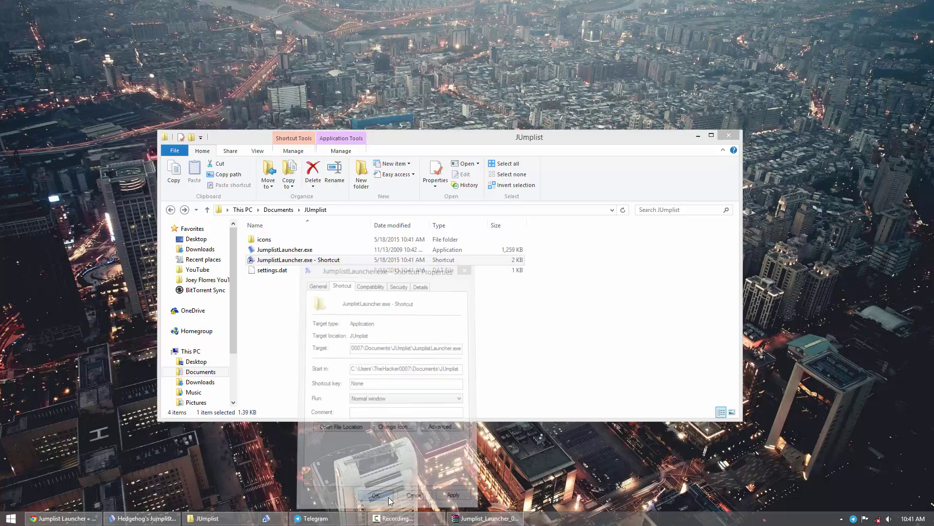
Pin the folder-icon shortcut to the taskbar and display its jump list
right_click(294, 260)
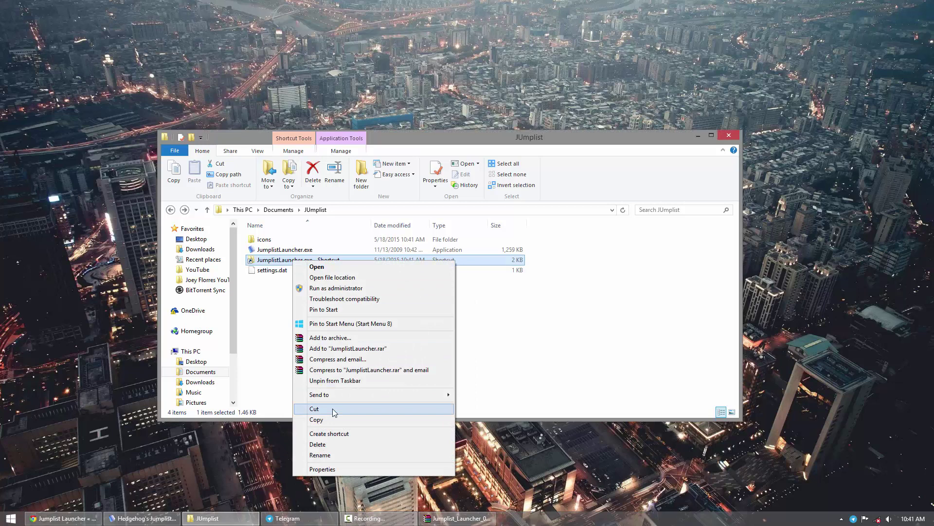
left_click(334, 380)
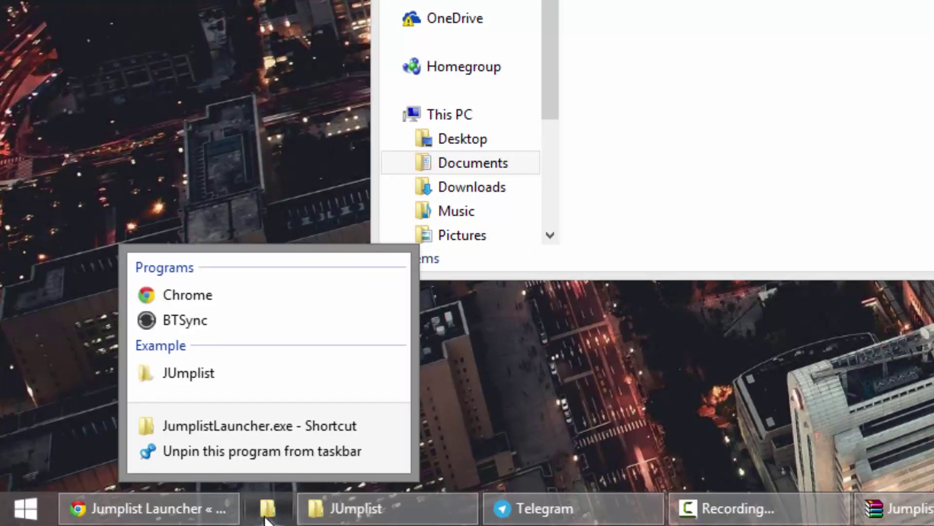
right_click(267, 508)
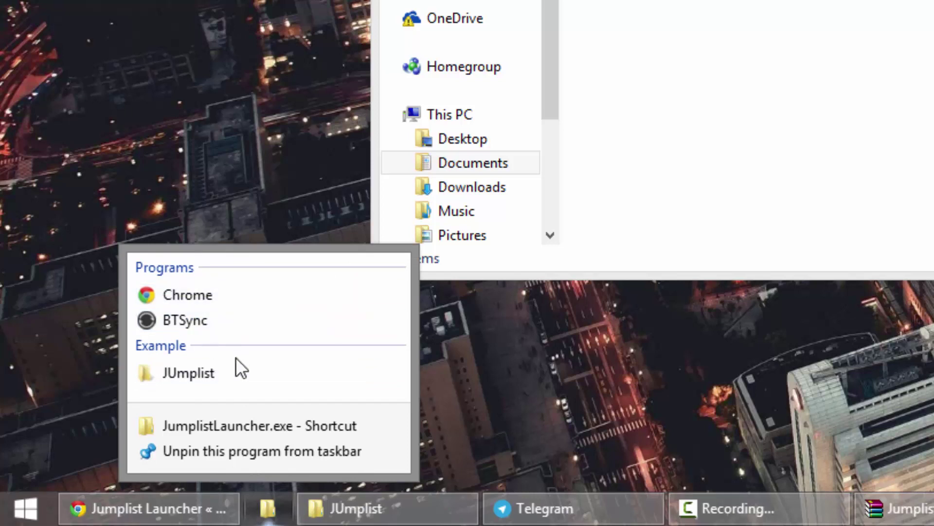